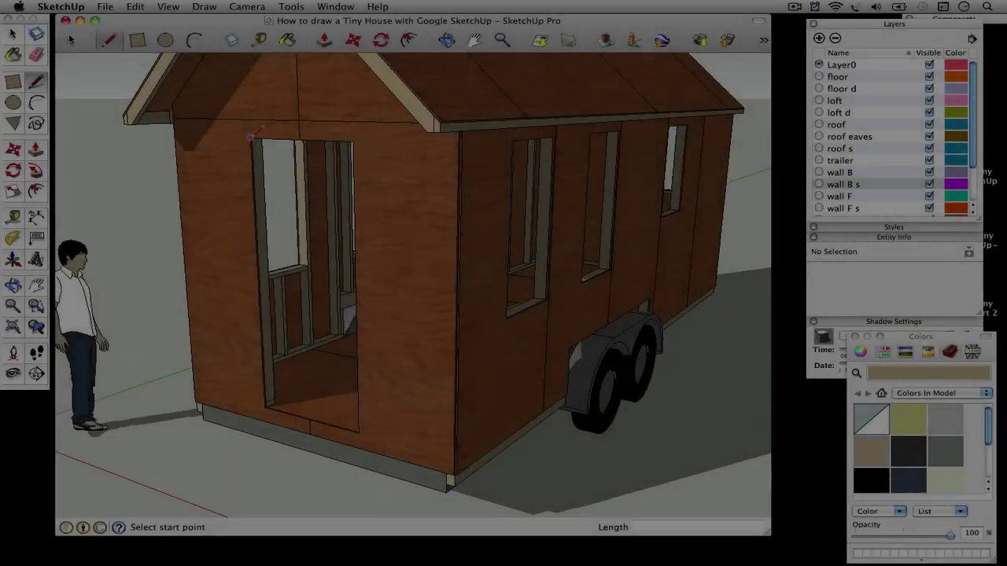
Draw the door outline on the end wall as a closed rectangular face
left_click(250, 138)
left_click(353, 142)
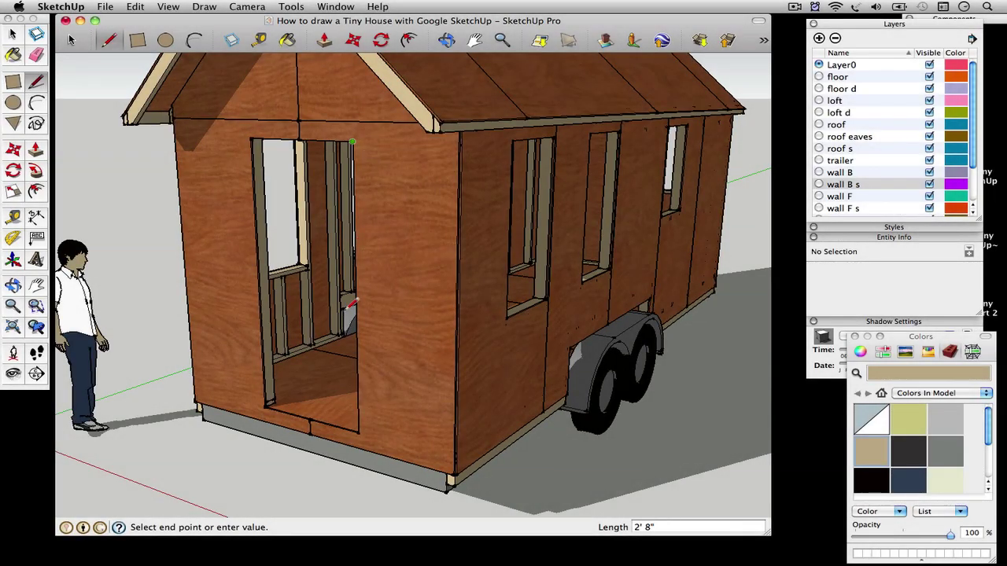
left_click(359, 432)
left_click(264, 406)
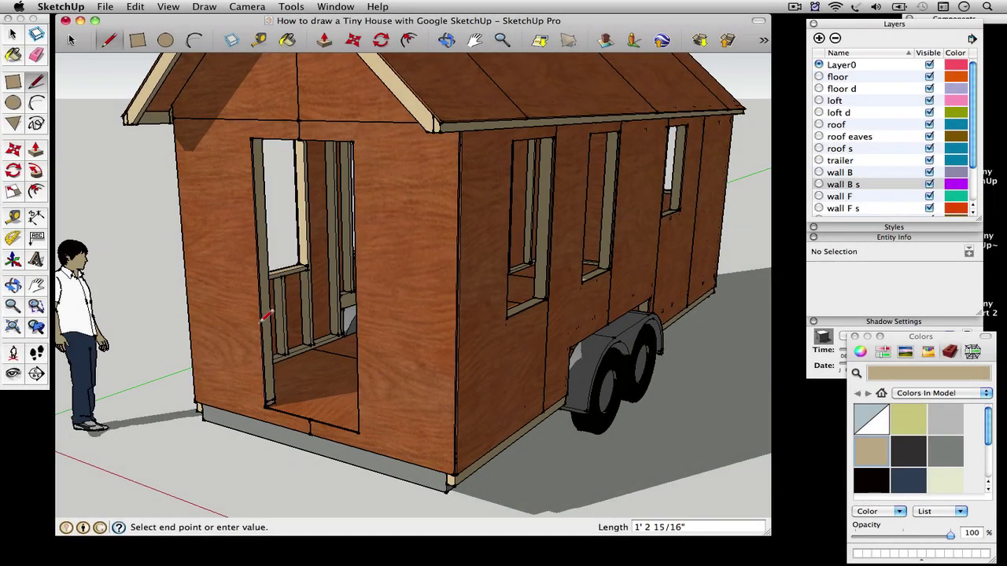
left_click(250, 139)
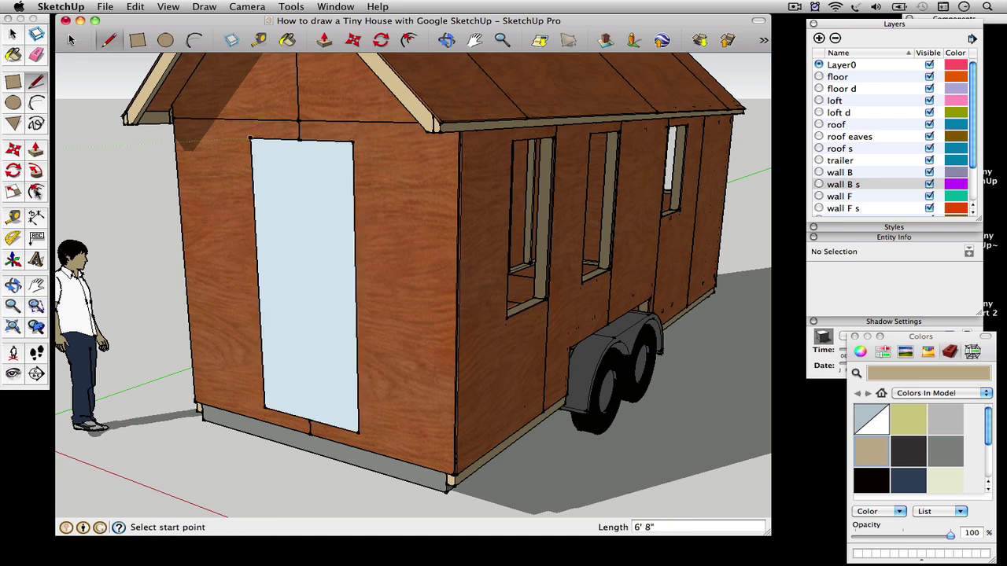
Offset the door face 1" inward and select the inner face
key("f")
left_click(255, 248)
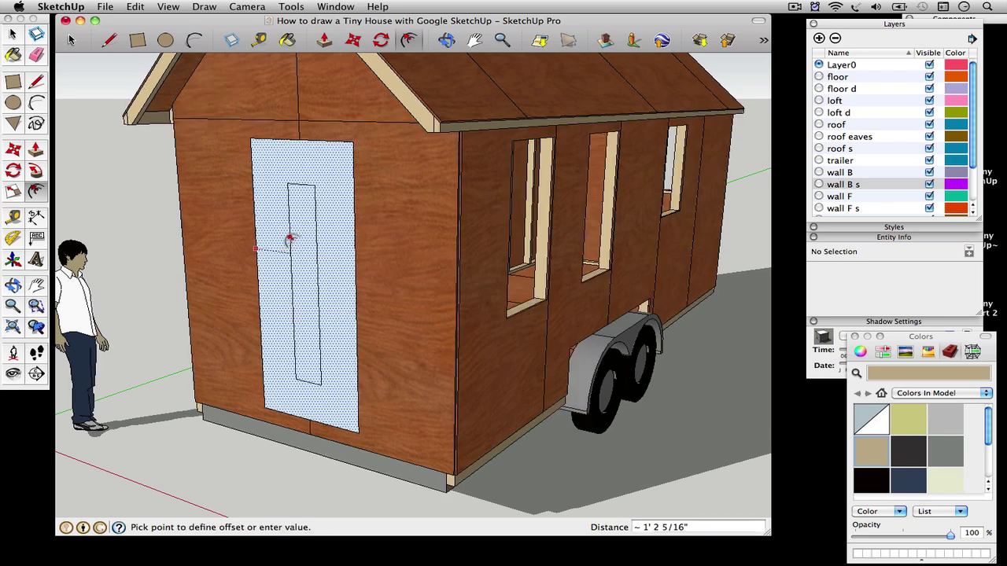
type("1\"")
key("Return")
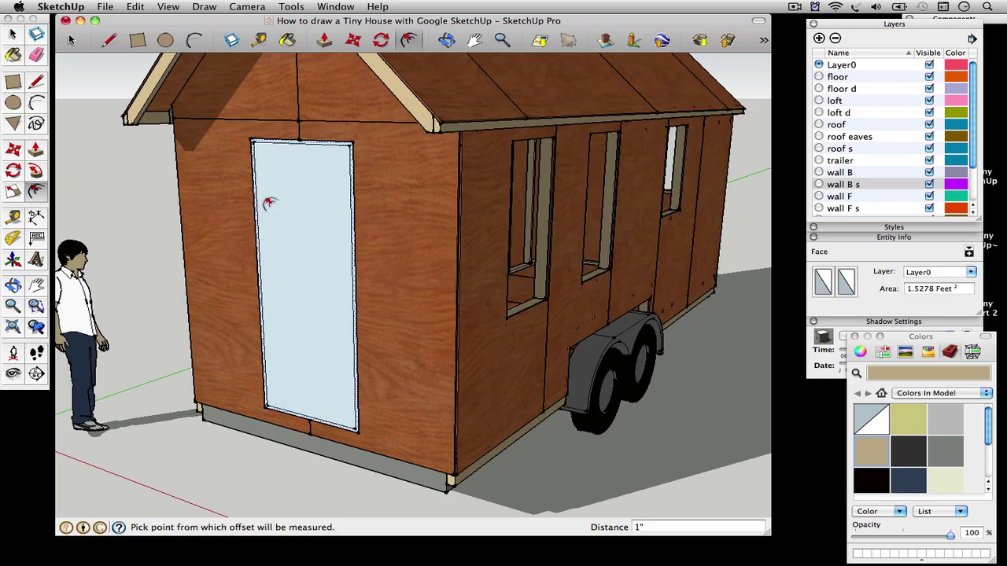
key("space")
left_click(289, 225)
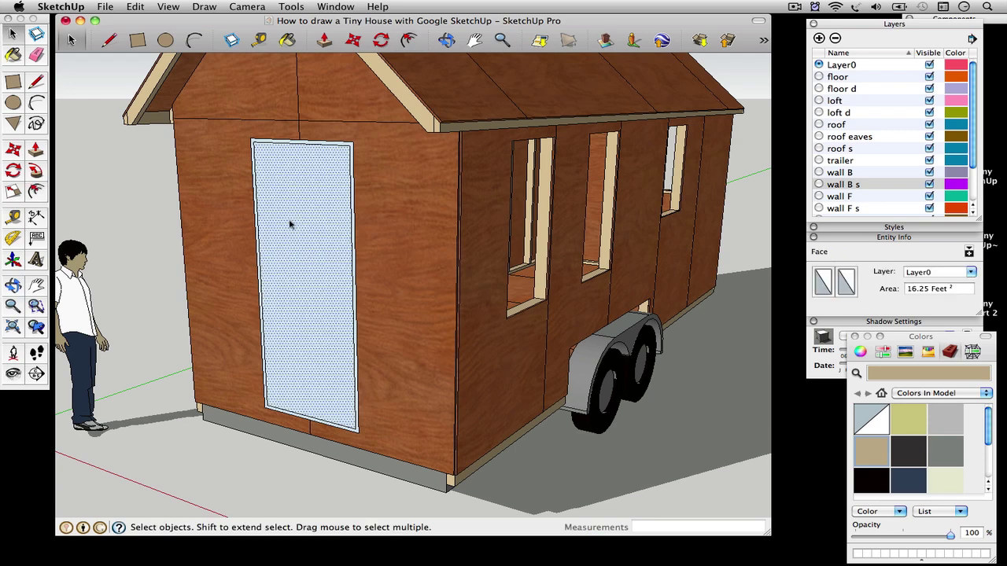
Delete the inner door face to open the doorway and extrude the jamb face into it
key("Delete")
scroll(277, 387, "up", 10)
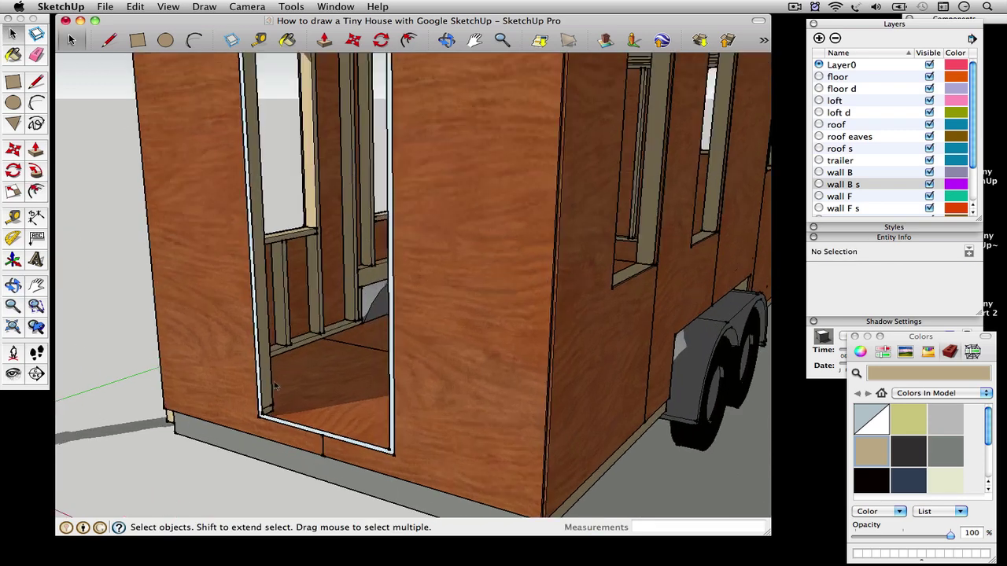
key("p")
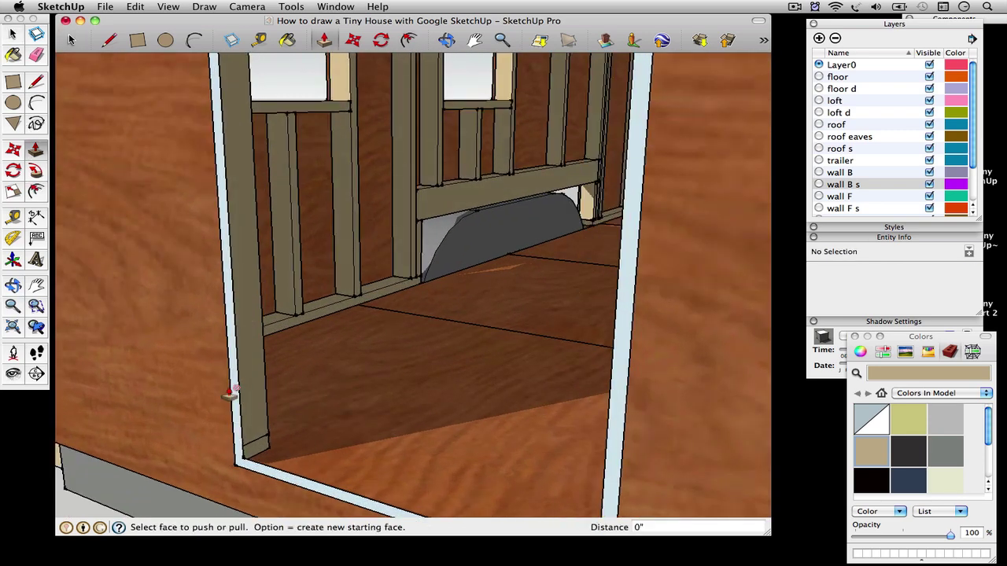
left_click(235, 415)
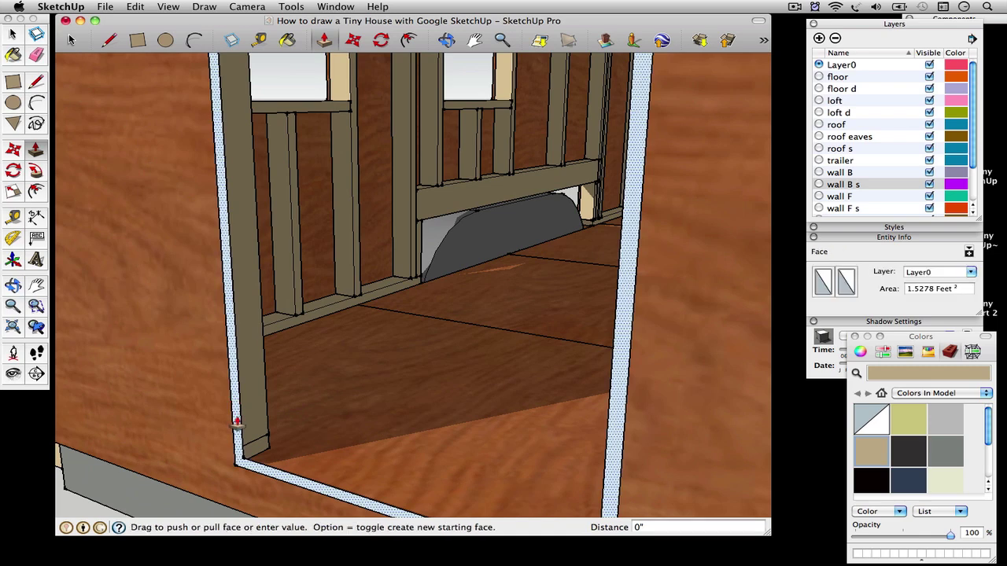
left_click(273, 372)
Push the jamb's side face in 2 3/16" and the narrow edge face 1/2"
key("o")
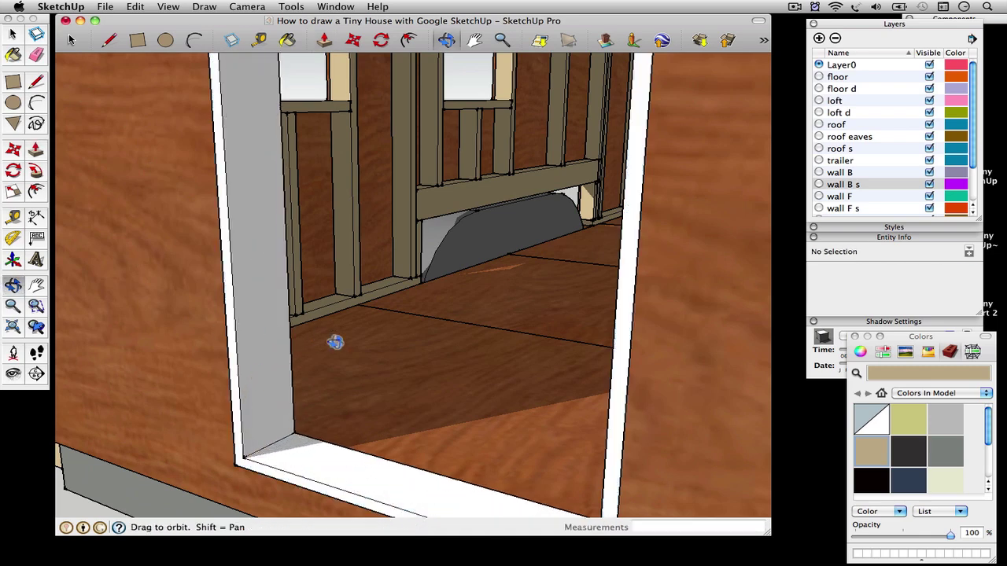
left_click_drag(348, 341, 63, 476)
left_click_drag(285, 426, 92, 273)
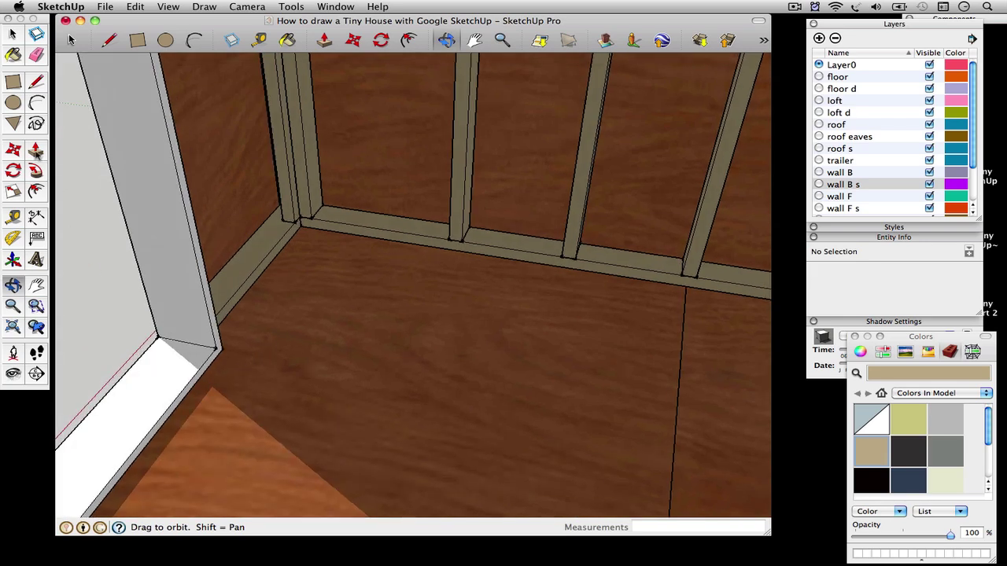
key("p")
left_click(210, 288)
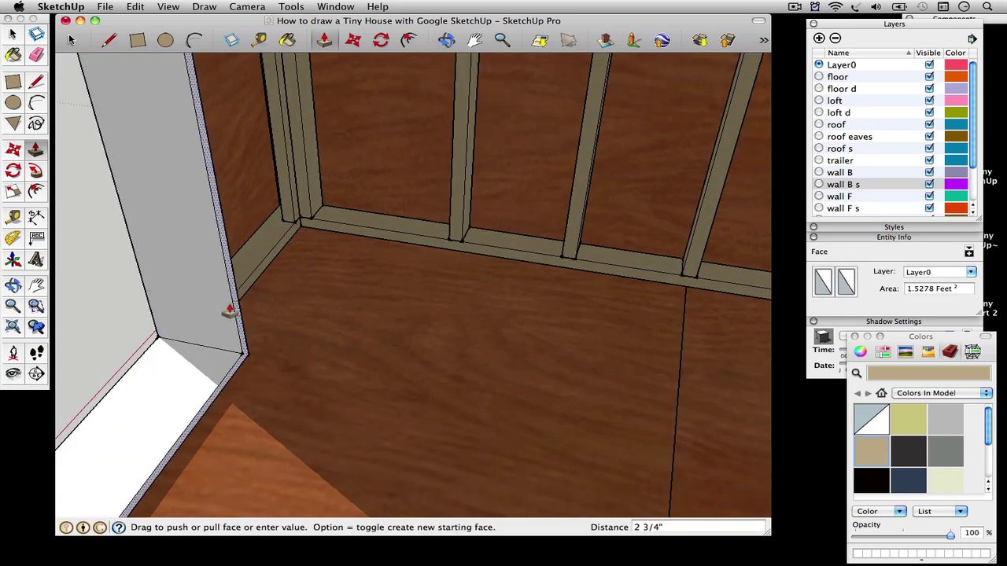
left_click(187, 272)
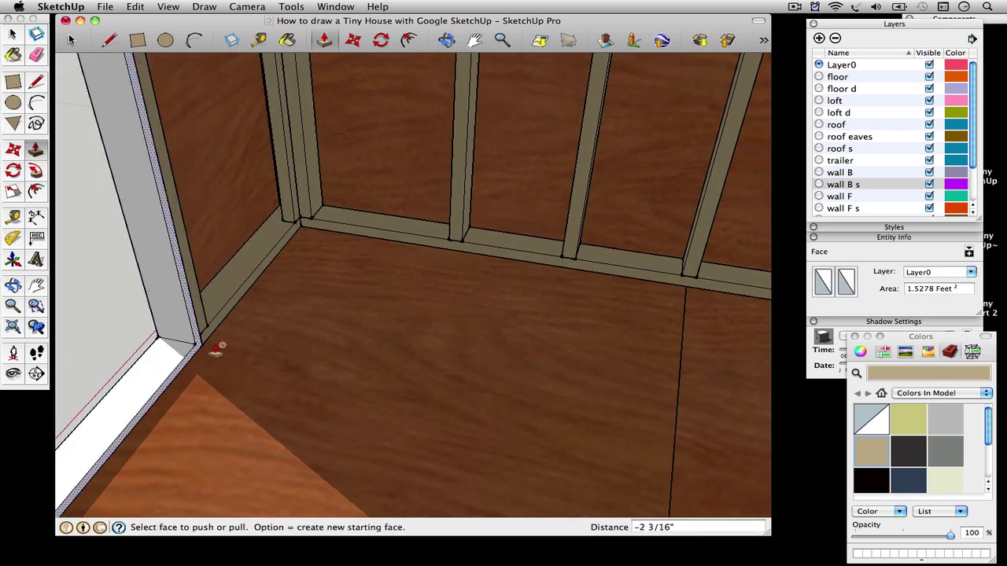
left_click(203, 350)
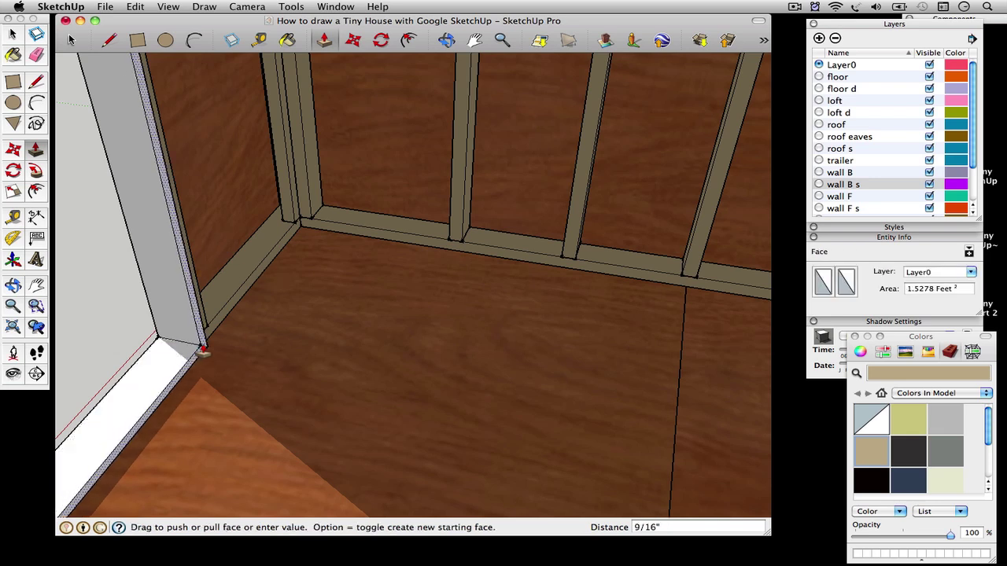
key("Return")
Pull the thin jamb edge face out 1 1/2" to line the doorway
key("o")
left_click_drag(123, 360, 333, 329)
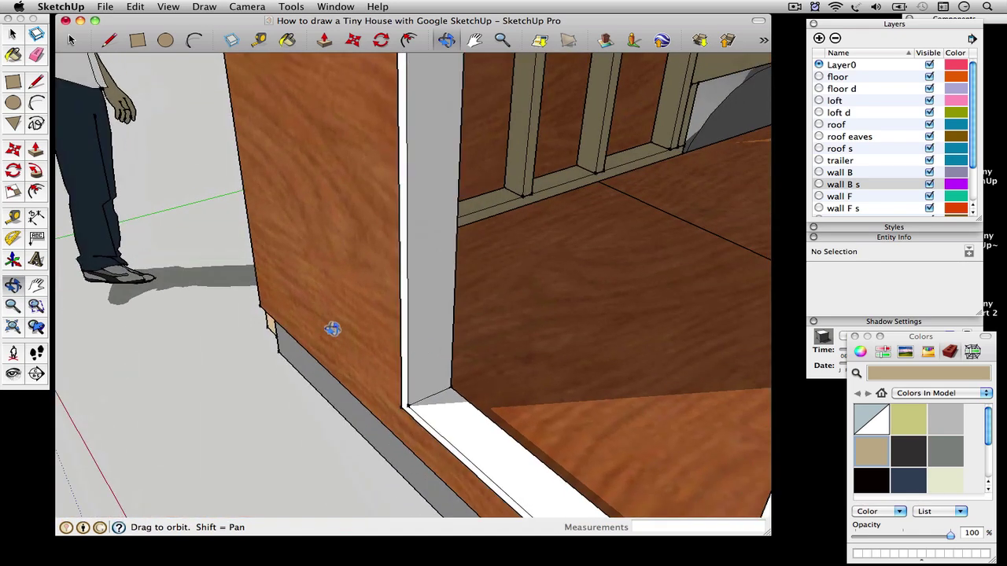
left_click(36, 150)
left_click(403, 416)
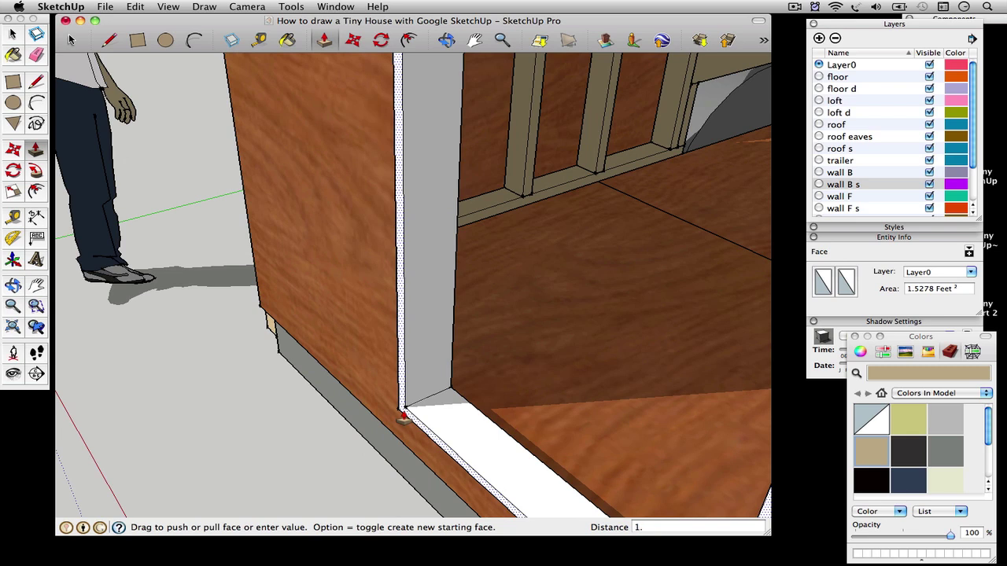
type("1.5")
key("Return")
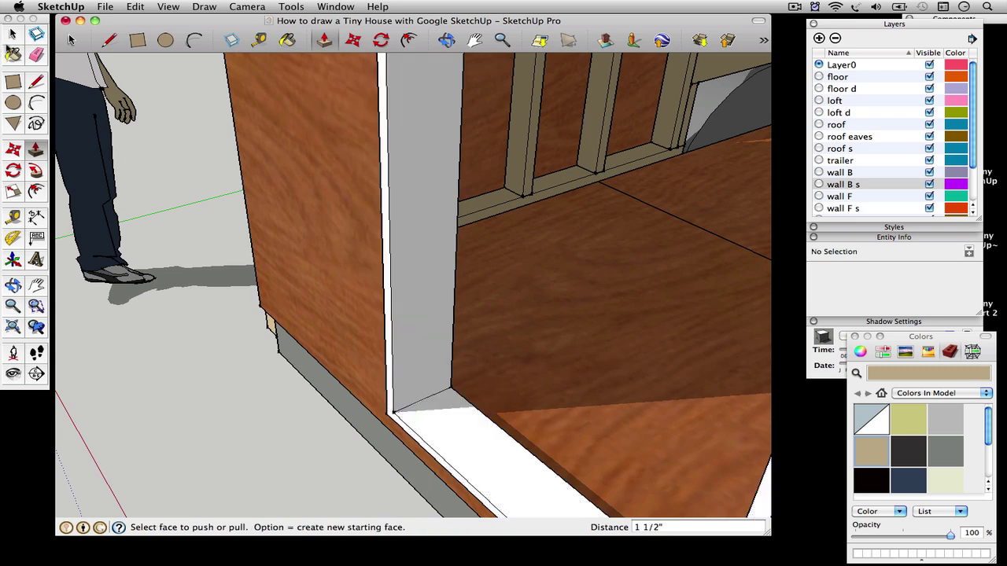
key("space")
middle_click_drag(292, 329, 377, 321)
Select all faces connected to the door jamb and make them a group
right_click(370, 391)
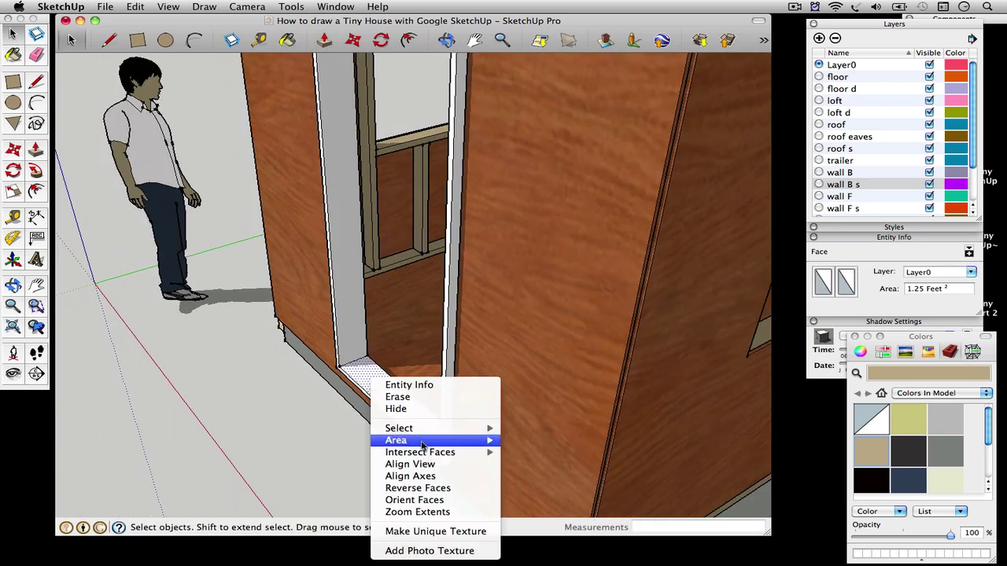
mouse_move(470, 432)
left_click(527, 458)
right_click(365, 380)
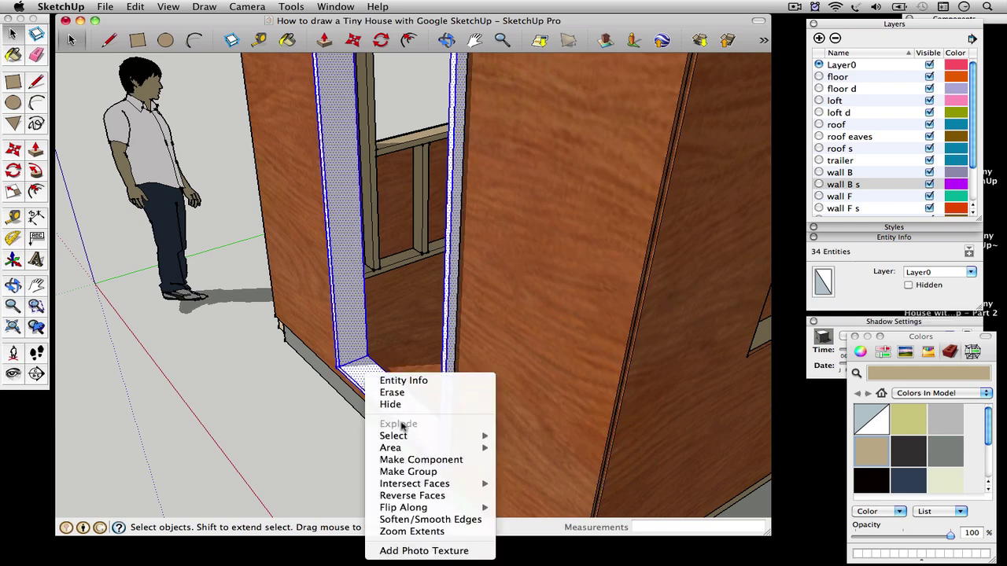
left_click(431, 478)
scroll(370, 425, "down", 5)
scroll(313, 327, "up", 3)
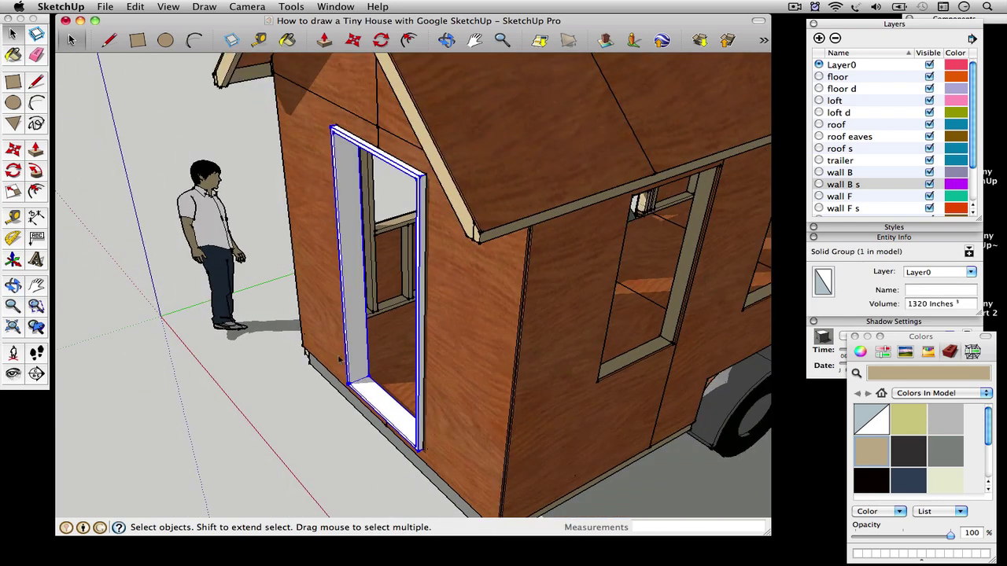
Draw a face across the doorway for the door slab
left_click(35, 84)
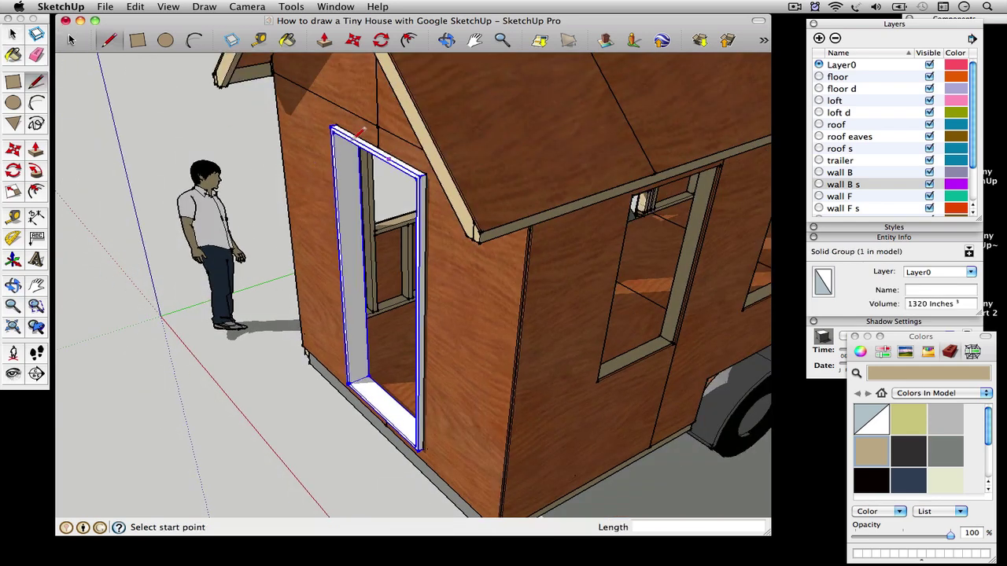
left_click(332, 130)
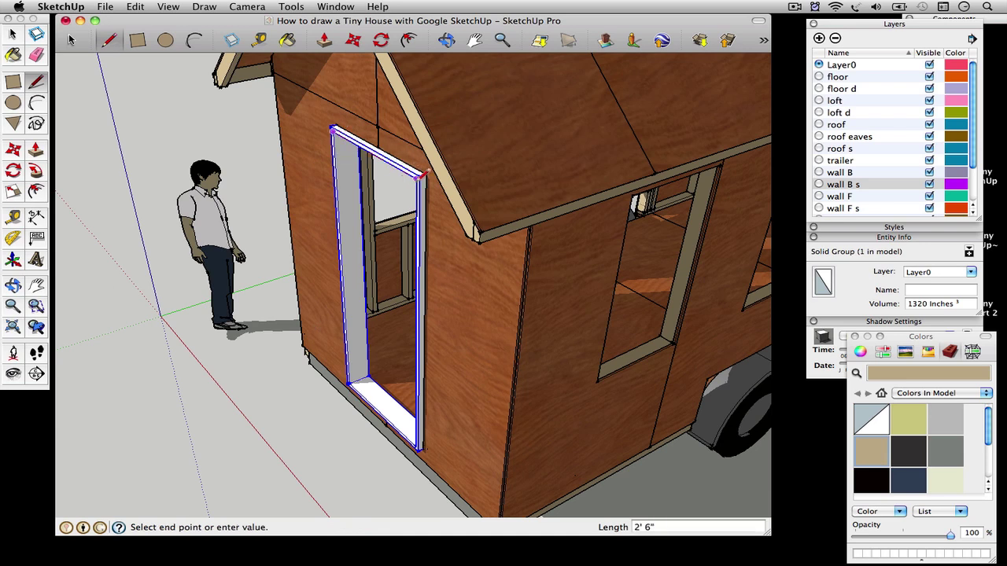
left_click(420, 176)
left_click(332, 130)
left_click(70, 39)
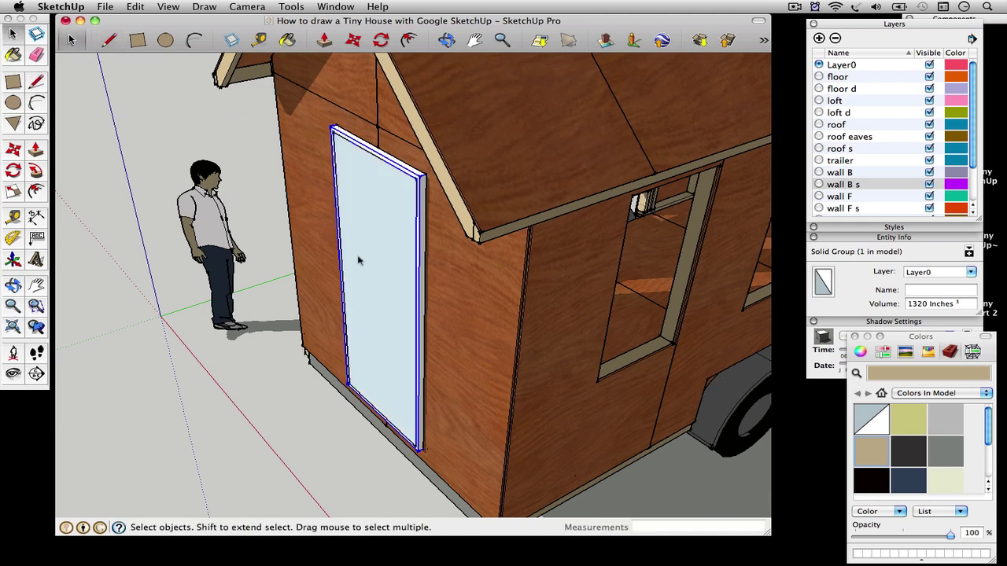
left_click(354, 258)
Make the door face and its edges a separate group
right_click(353, 253)
mouse_move(378, 306)
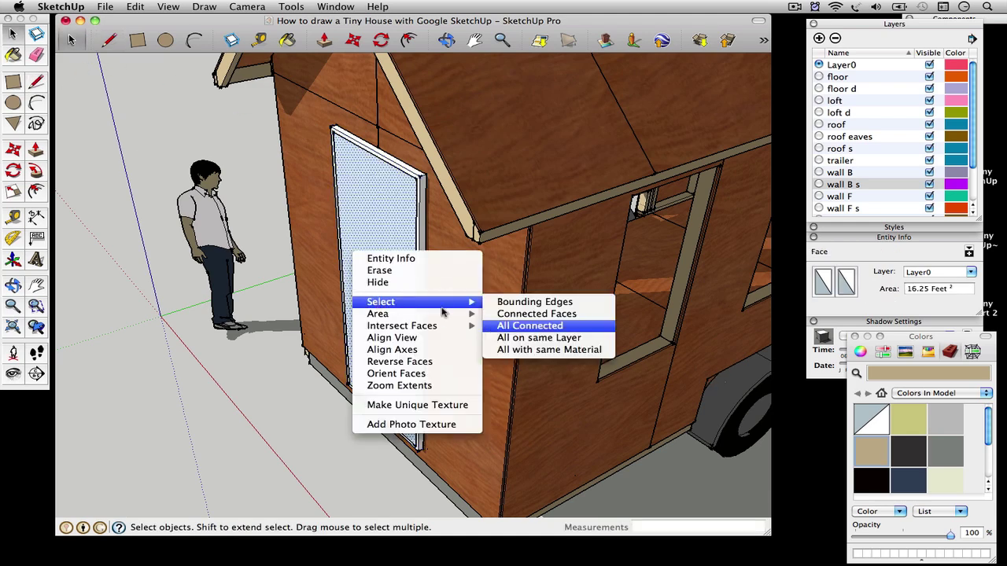
left_click(529, 326)
right_click(355, 274)
left_click(413, 370)
right_click(374, 314)
left_click(116, 206)
Push/Pull the door face inside its group to 1.5" thick
double_click(376, 291)
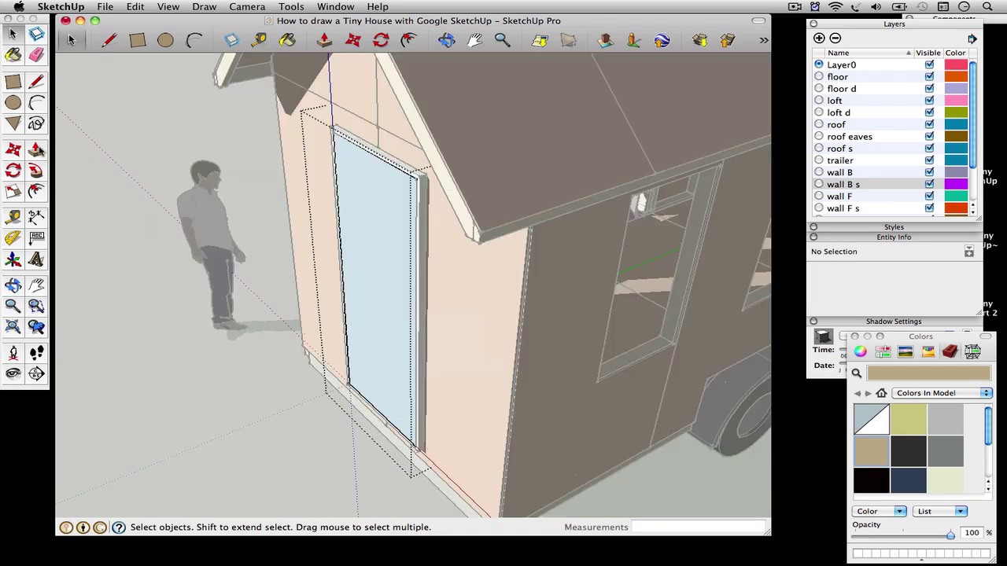
key("p")
left_click(385, 295)
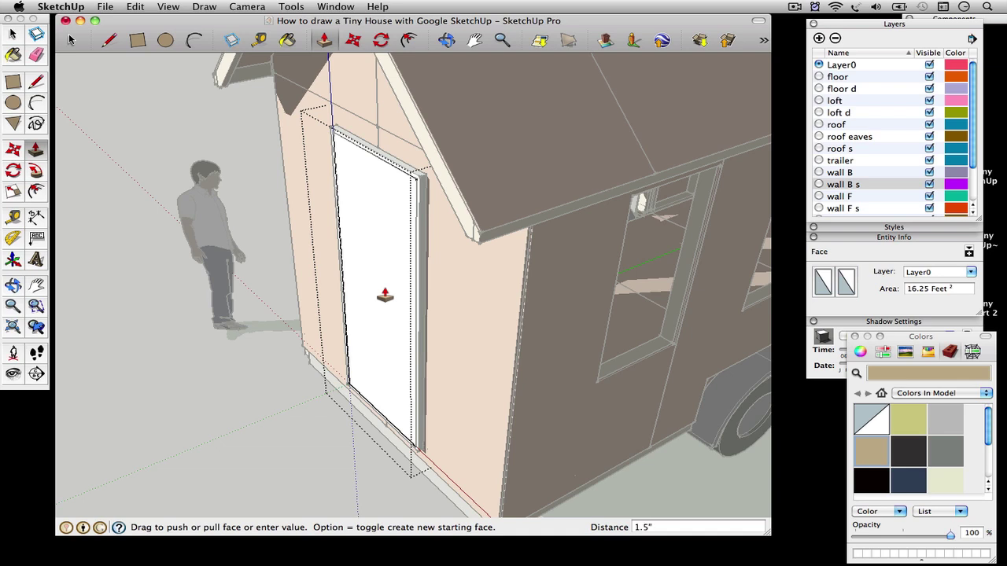
key("Return")
key("space")
left_click(150, 145)
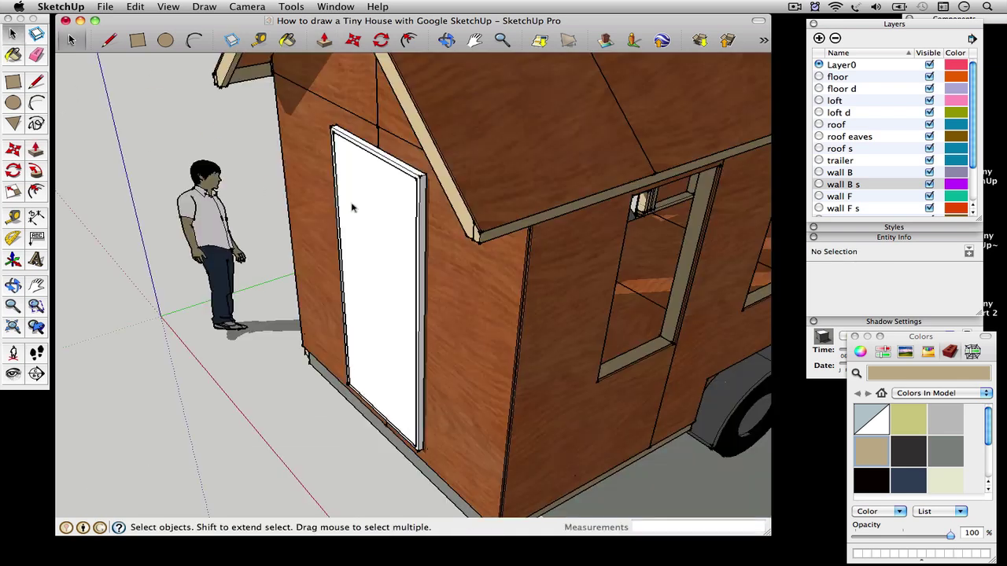
left_click(352, 203)
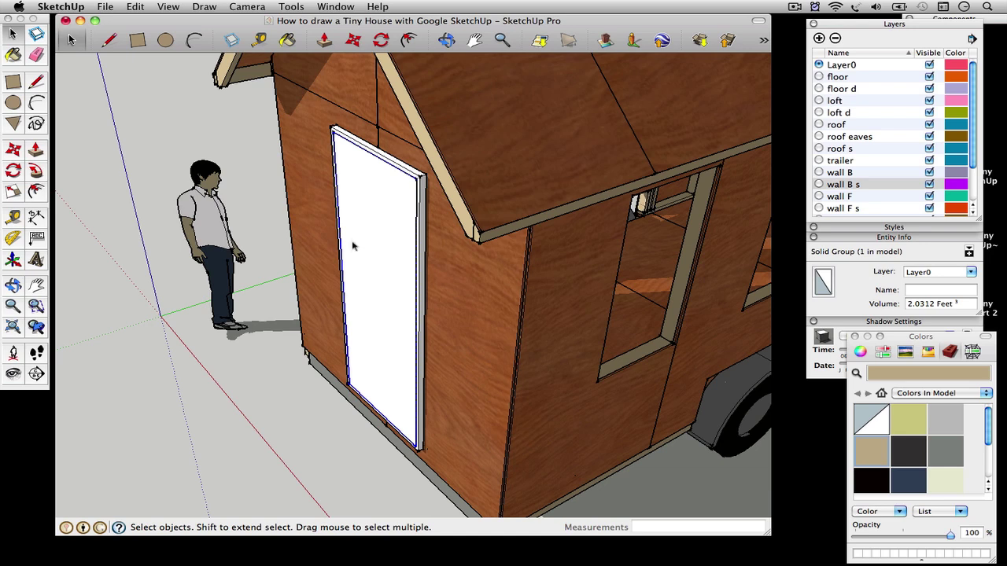
right_click(385, 228)
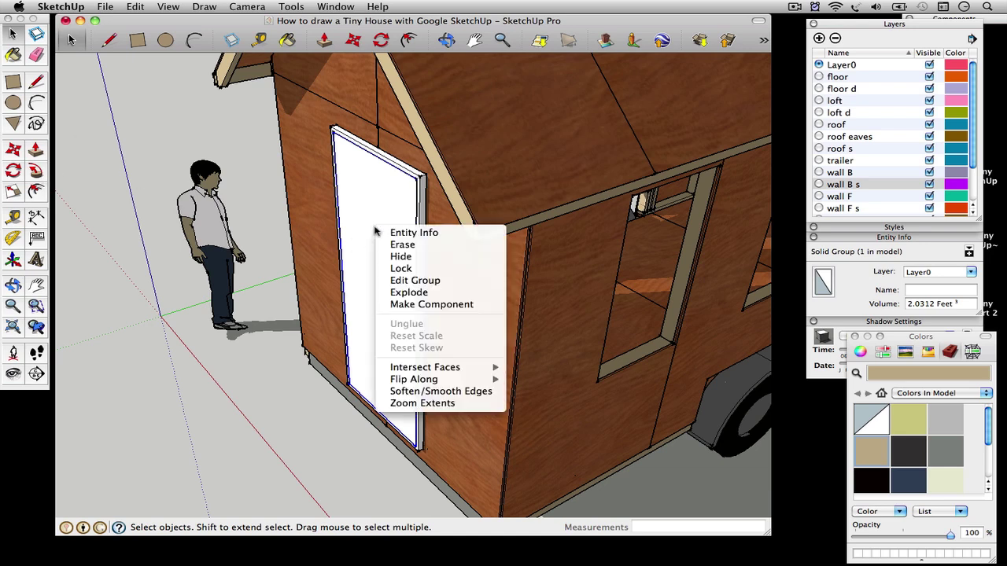
left_click(411, 276)
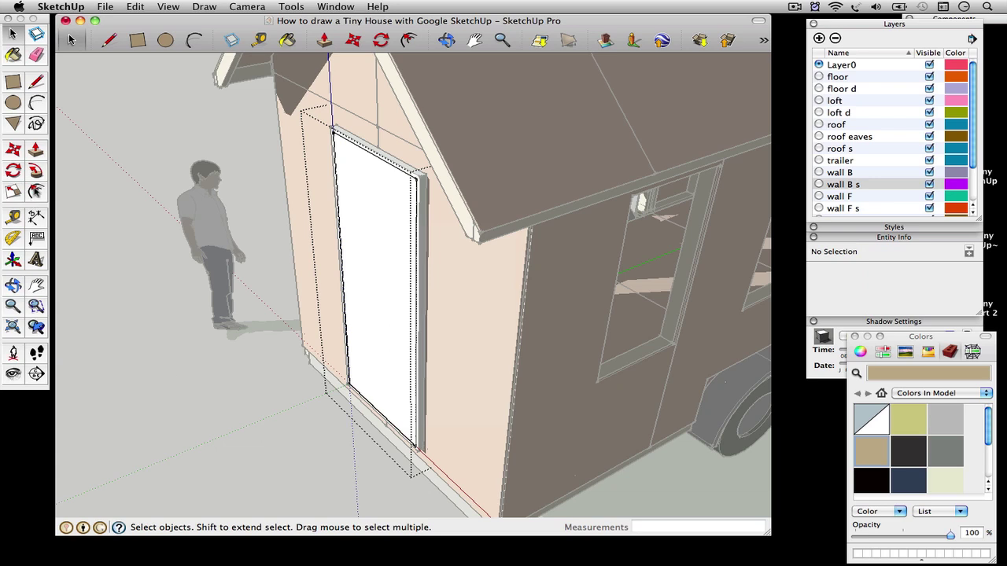
Offset the door face 6" inward and recess the inner face 3"
key("f")
left_click(355, 232)
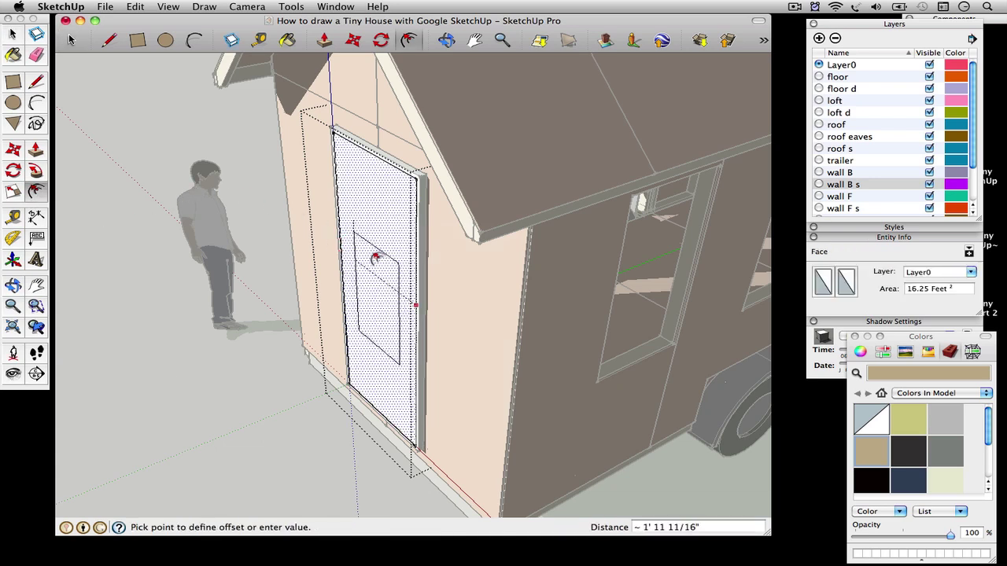
left_click(403, 308)
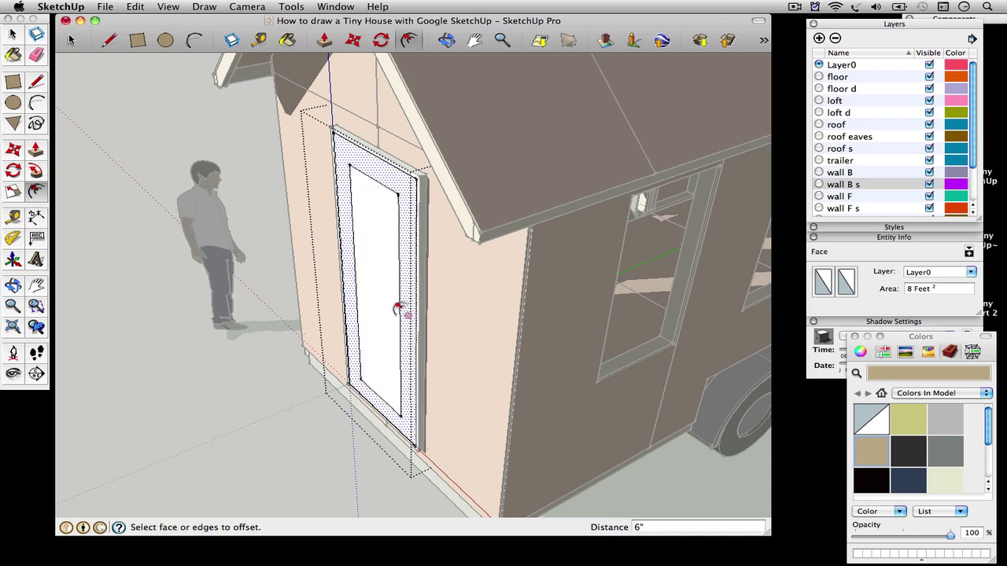
key("p")
left_click(379, 264)
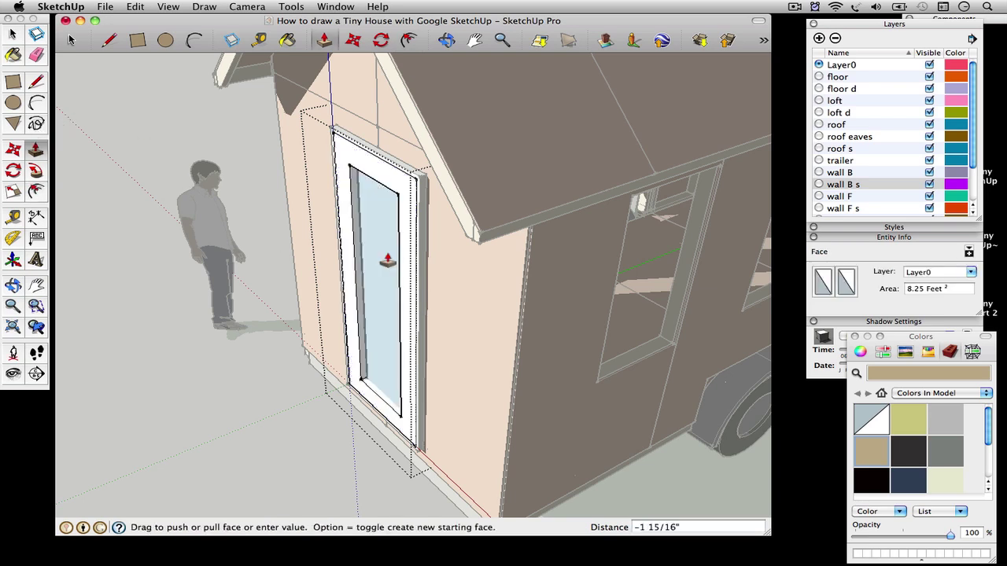
left_click(389, 262)
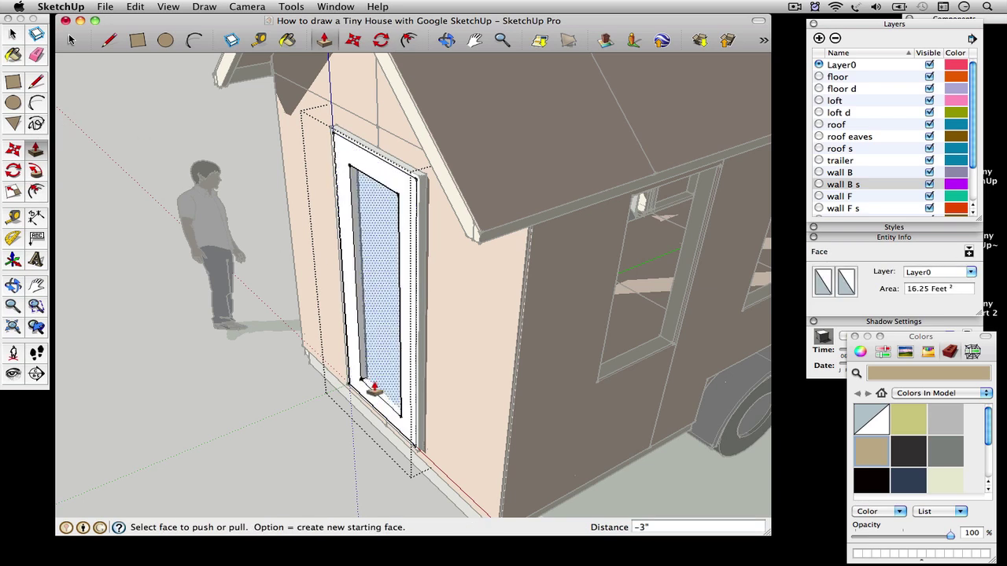
Push the inner face 1 1/2" through the door to cut the window opening
key("space")
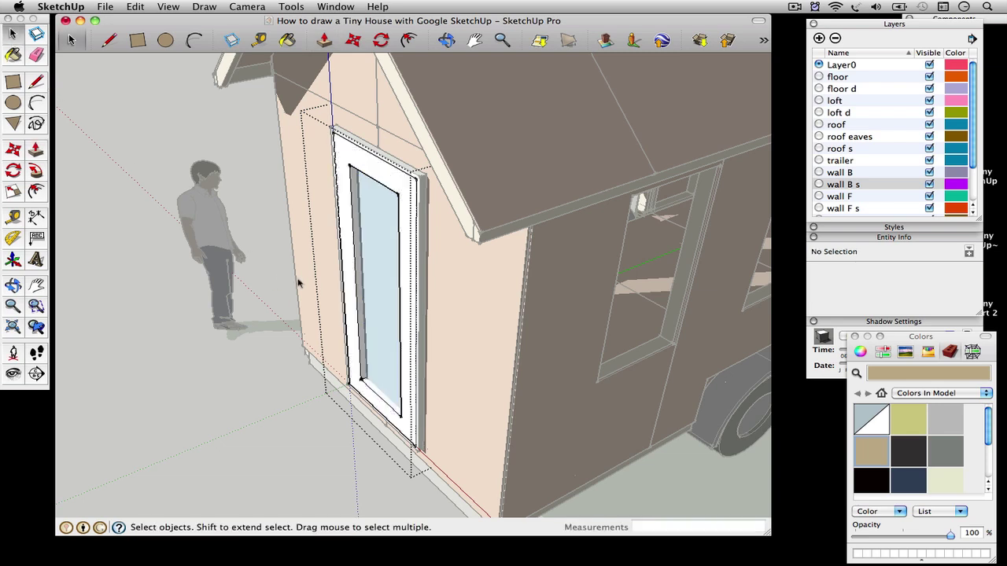
left_click(375, 300)
key("Delete")
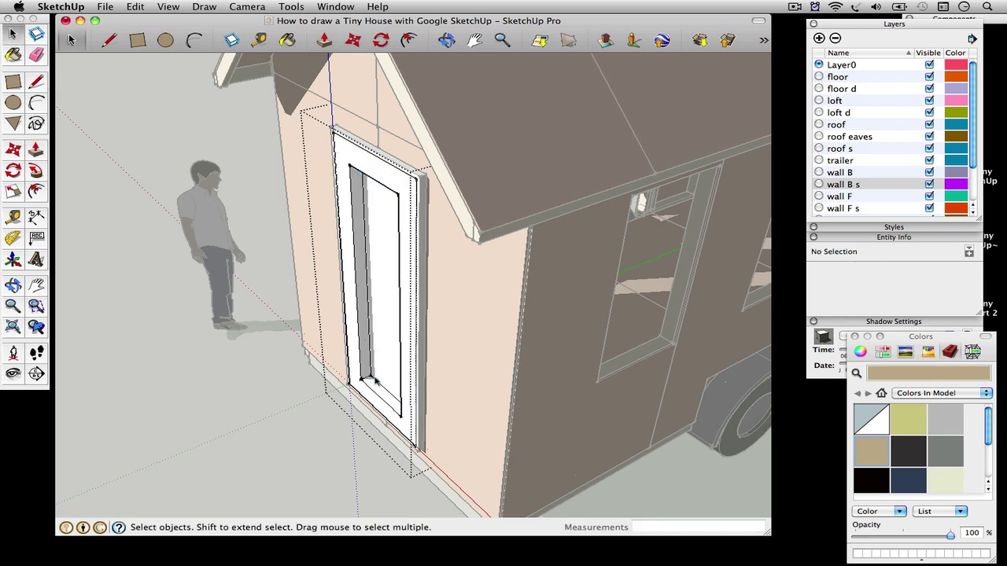
key("super+z")
key("super+z")
left_click(35, 149)
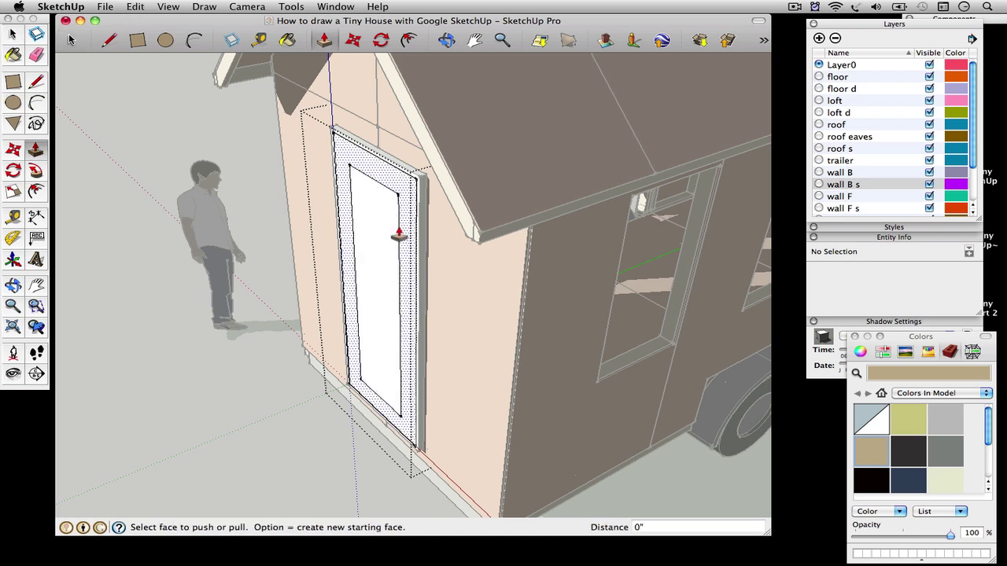
left_click(383, 218)
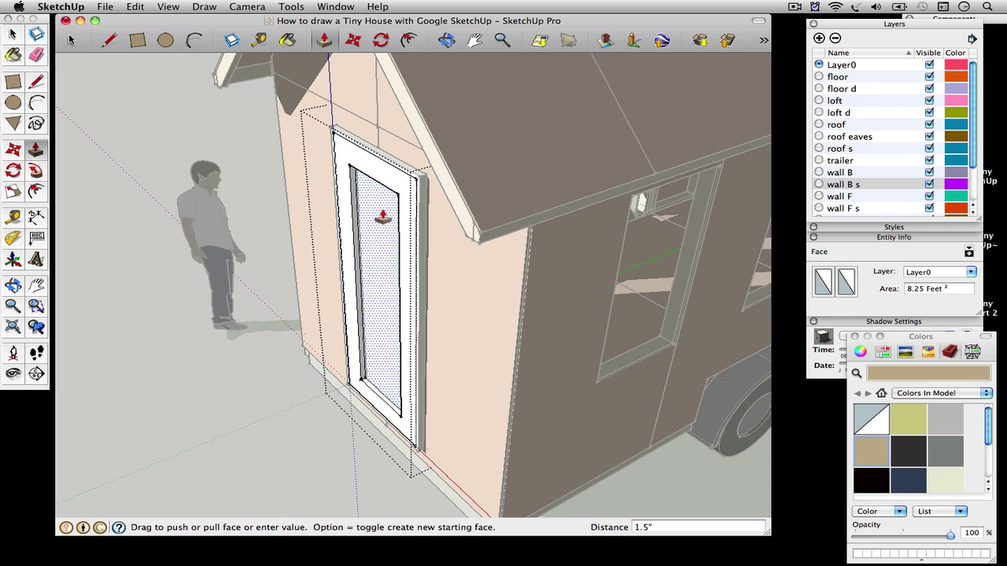
key("Return")
Fill the lower door area by pulling the sill face up 6"
left_click(367, 385)
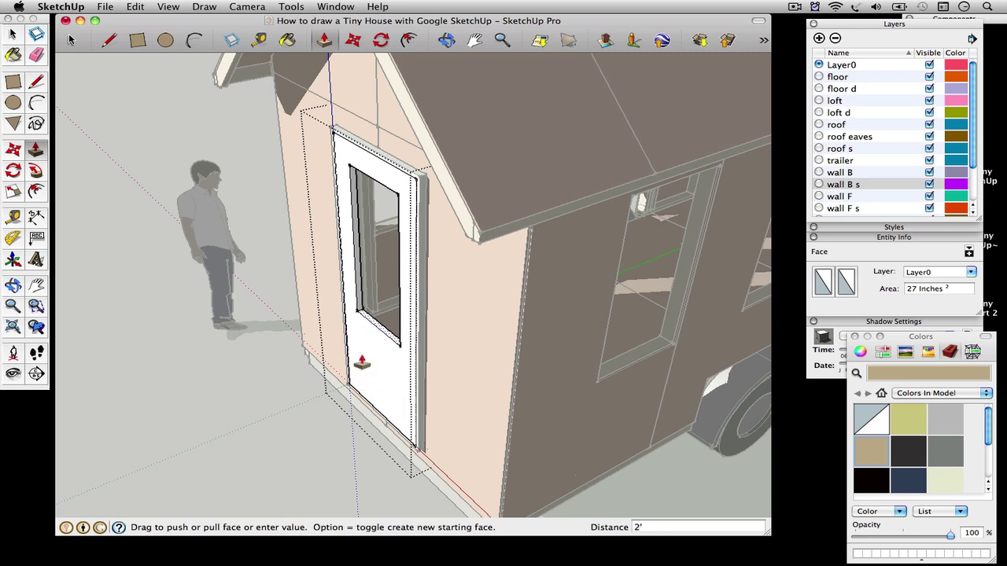
left_click(360, 360)
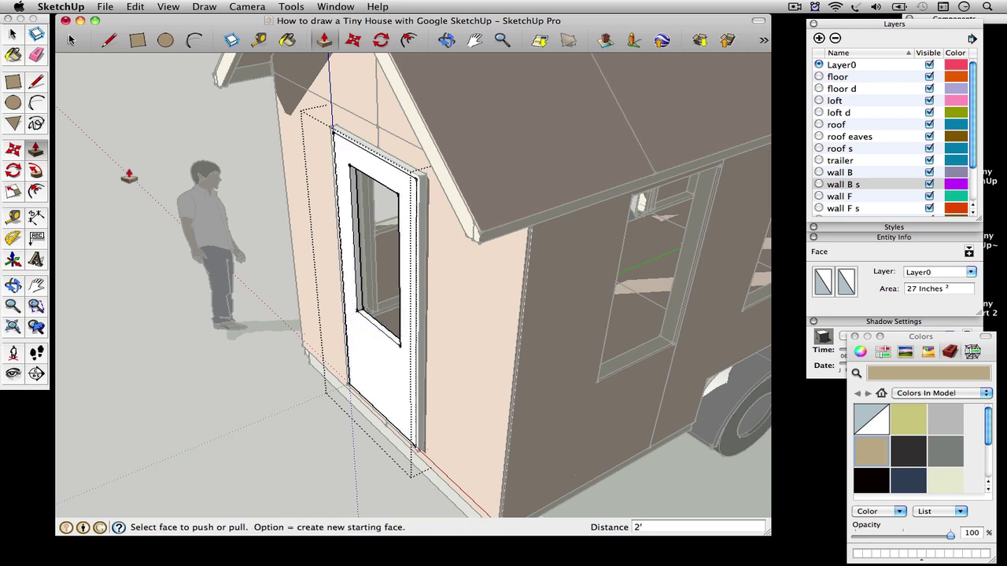
left_click(361, 318)
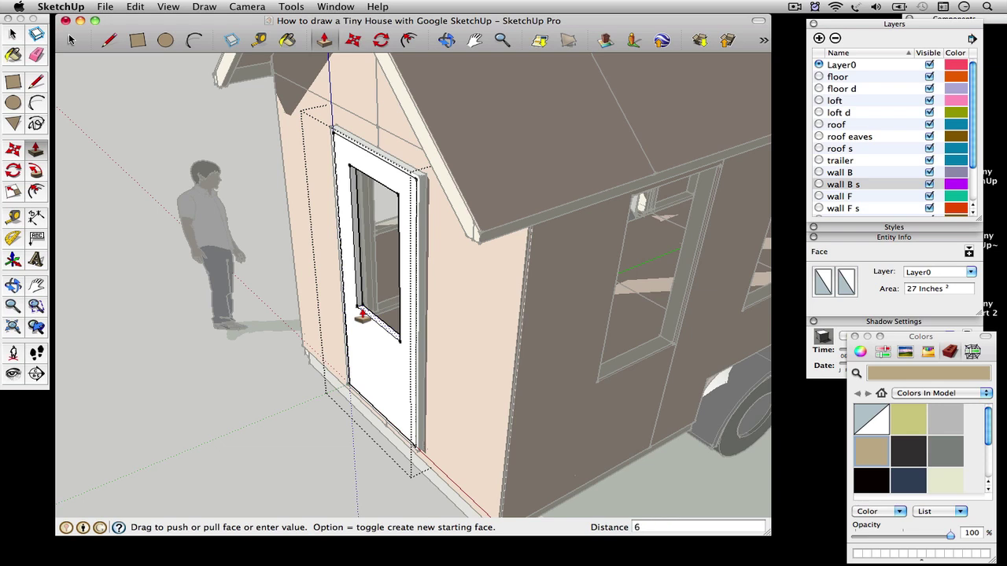
left_click(362, 317)
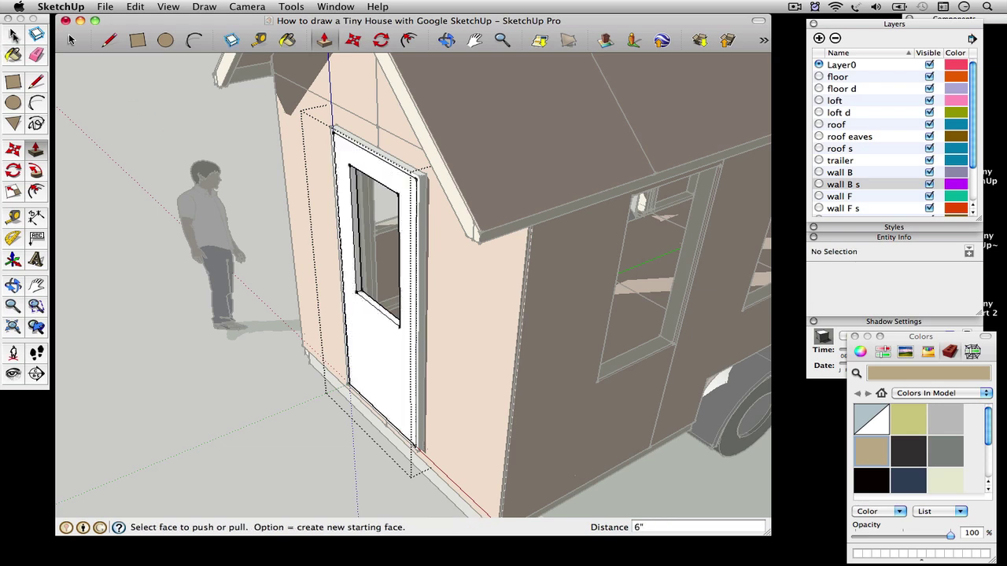
left_click(71, 39)
scroll(371, 337, "up", 4)
left_click(35, 82)
Draw lines from the window's lower corners to the door edges to split off the lower half
left_click(351, 276)
left_click(333, 262)
left_click(412, 322)
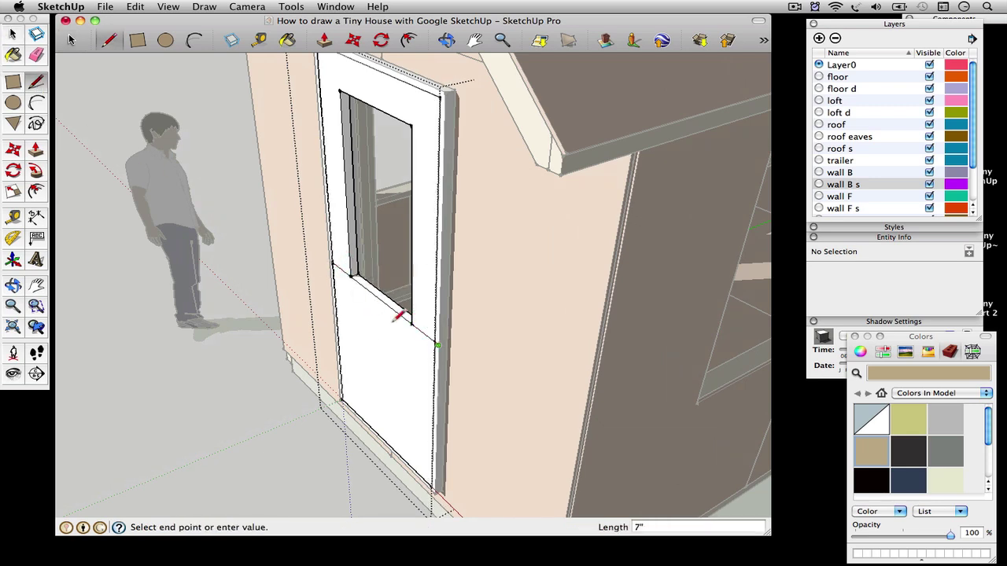
left_click(437, 344)
key("super+z")
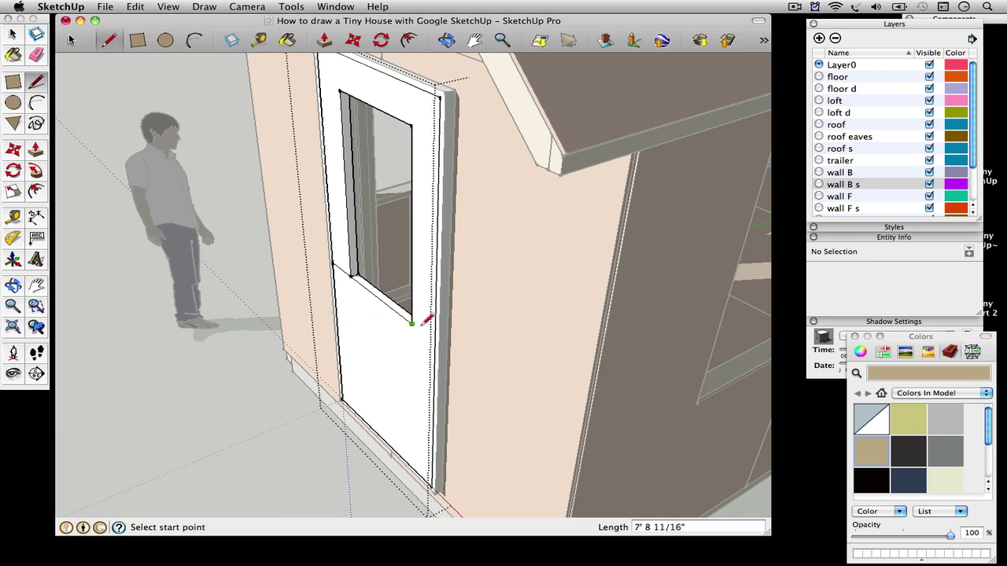
left_click(421, 323)
left_click(434, 339)
Offset the lower door face 6" and recess the inner panel 1/4"
key("f")
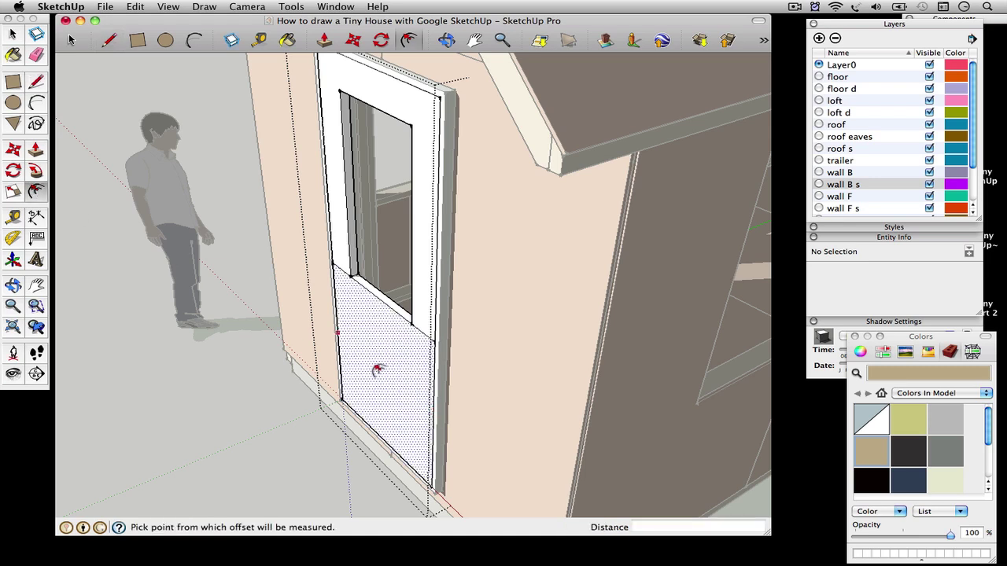
left_click(371, 368)
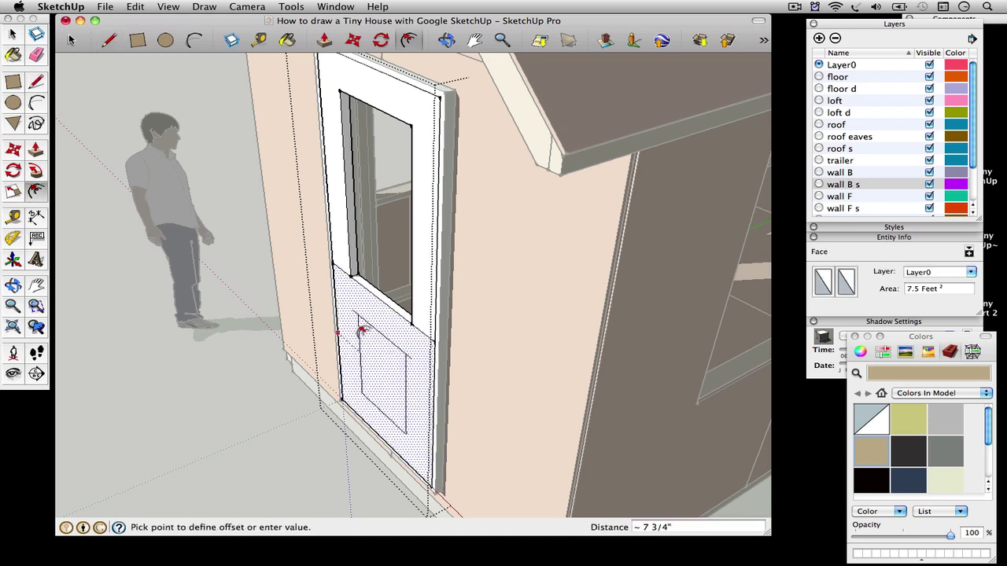
key("Return")
key("Escape")
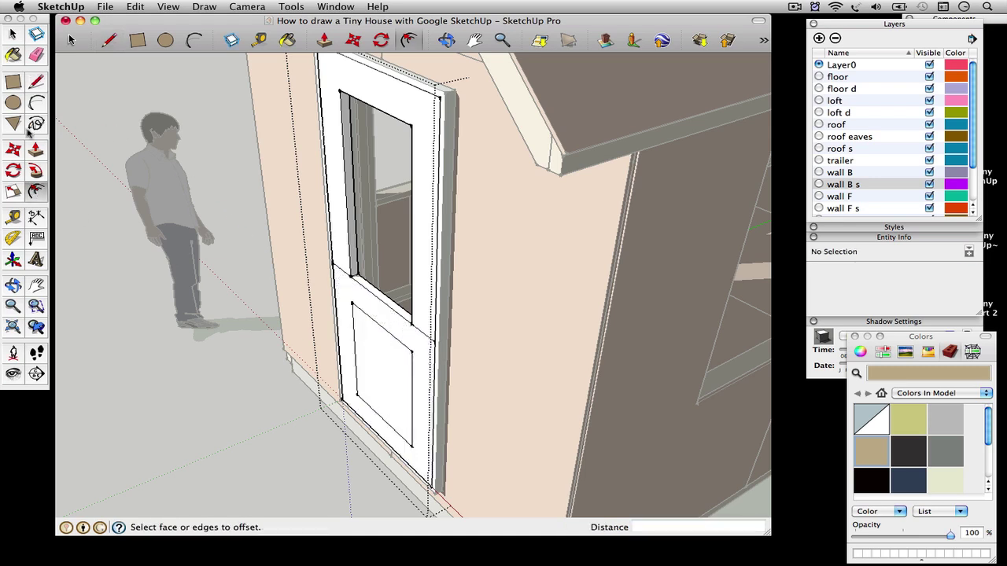
key("p")
left_click(362, 384)
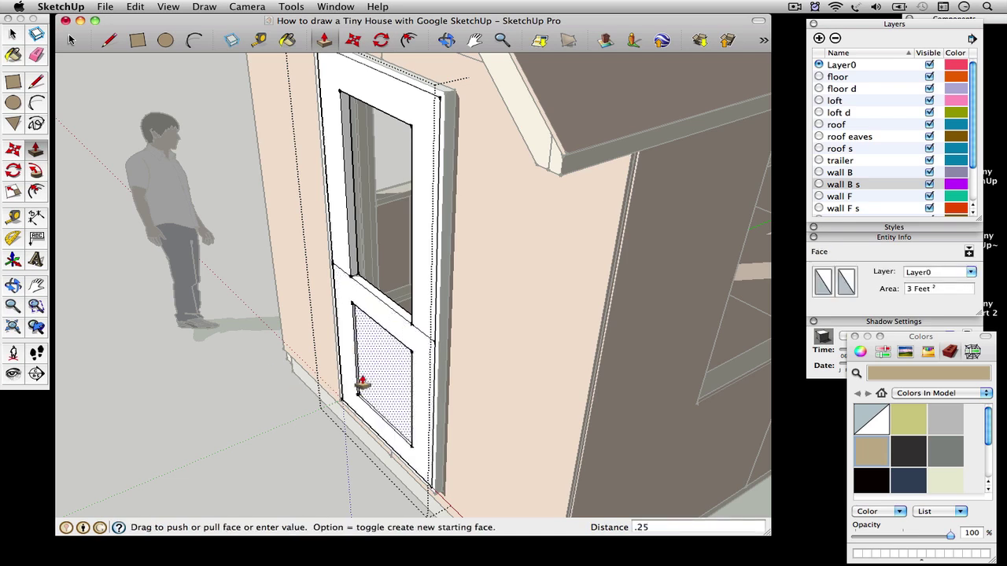
type(".25")
key("Return")
key("space")
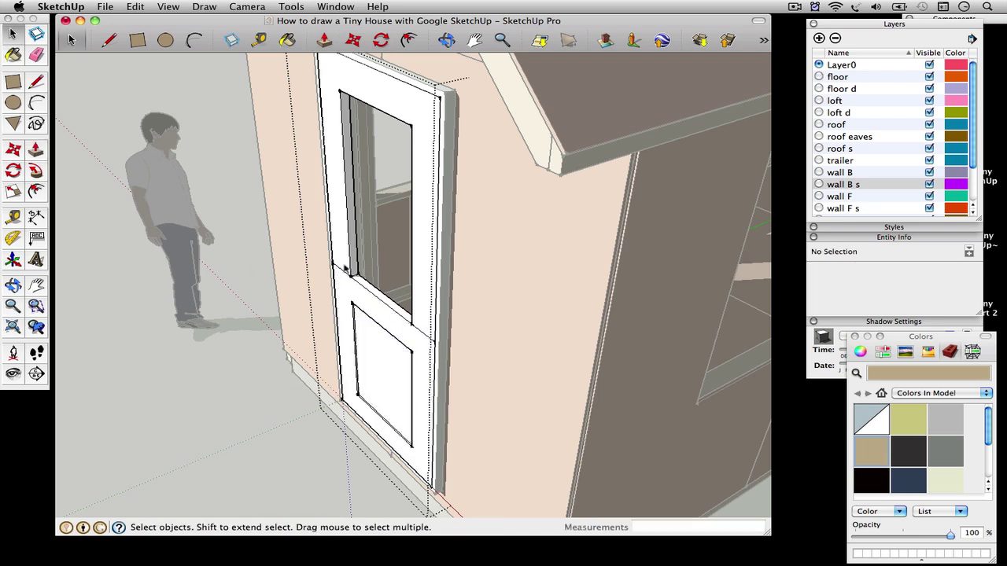
Turn off X-ray and move the door group 1" along the green axis
left_click(336, 269)
key("Escape")
key("x")
left_click(358, 319)
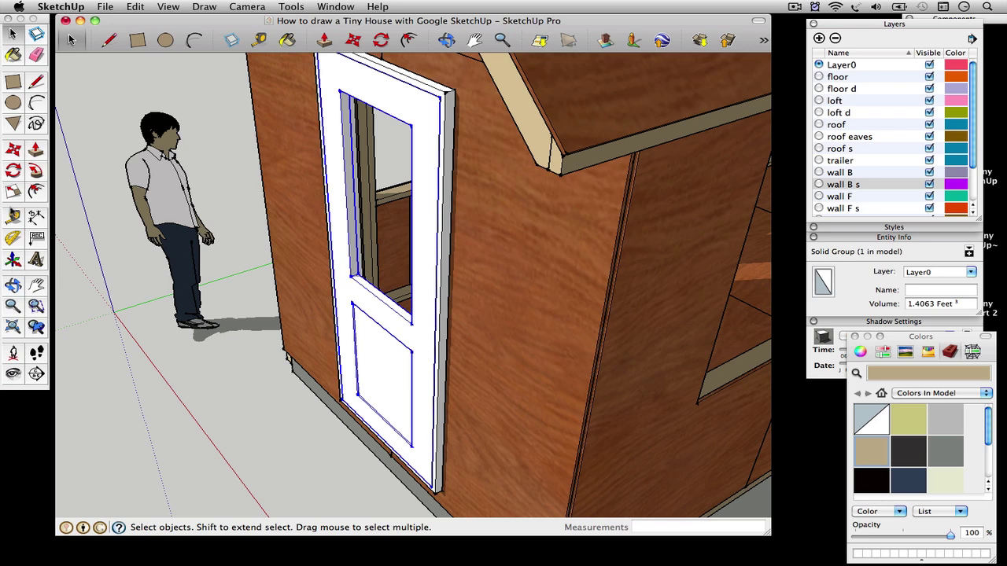
key("m")
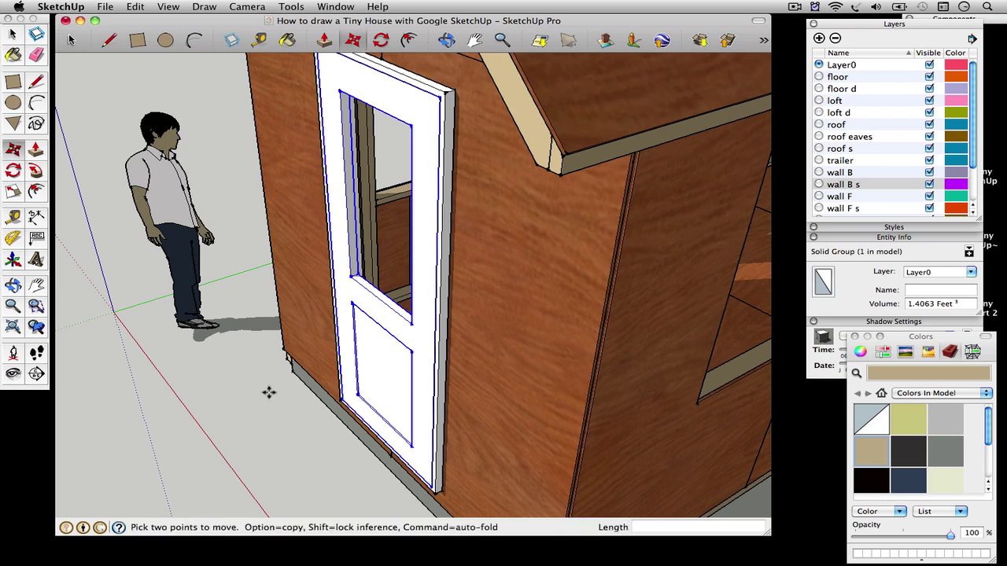
left_click(353, 276)
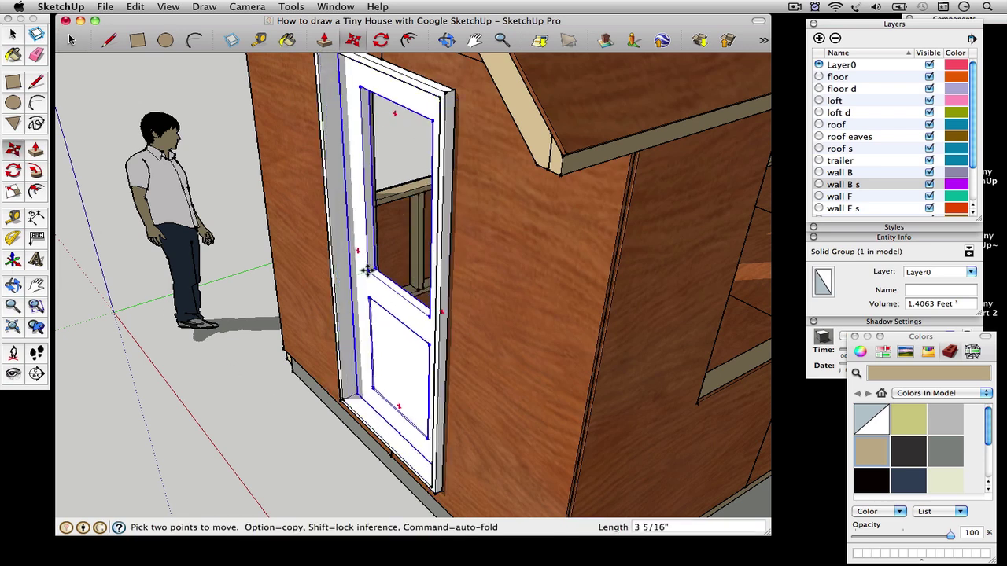
key("Return")
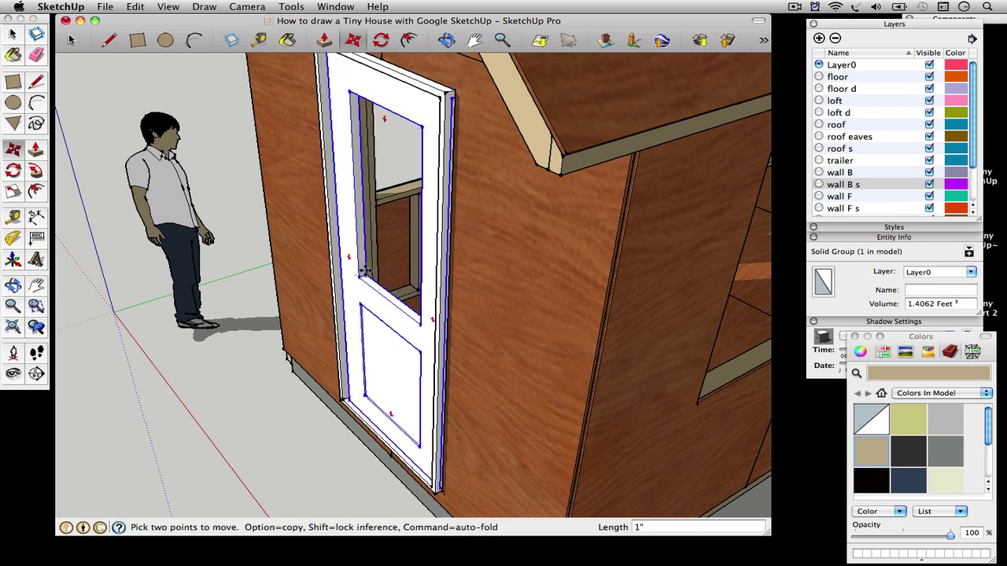
left_click(358, 274)
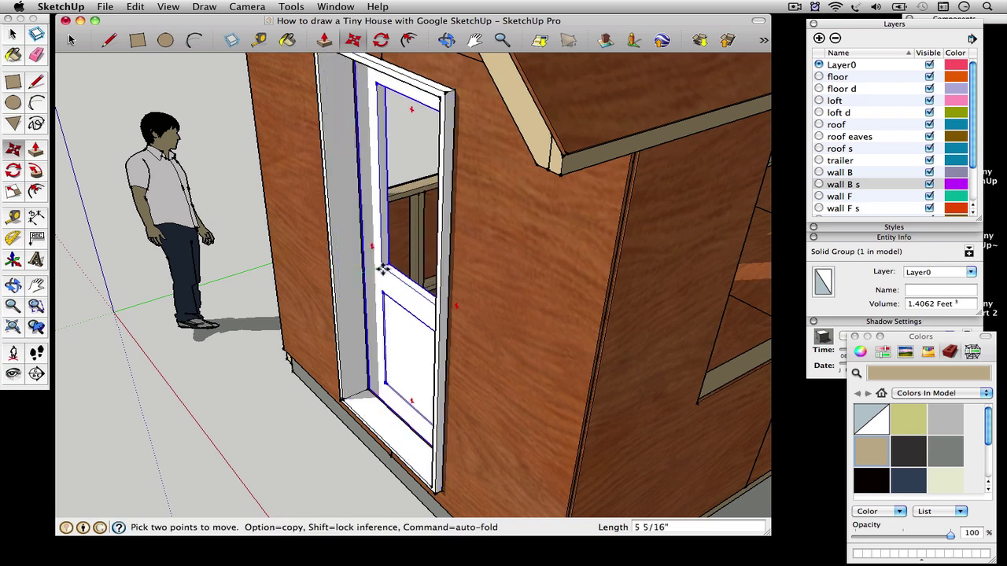
type("1")
key("Return")
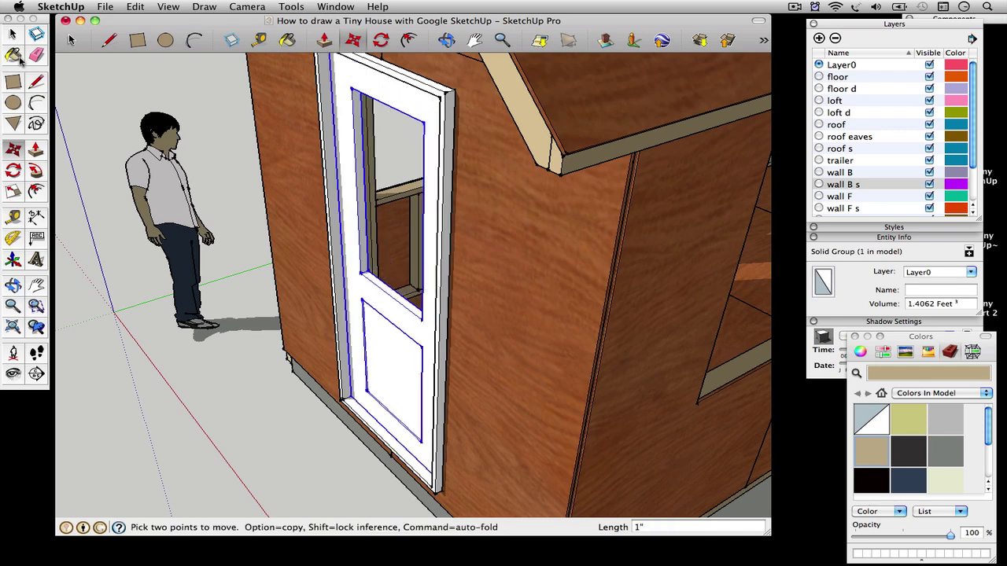
Orbit and zoom to face the door, then select the door group
left_click(70, 39)
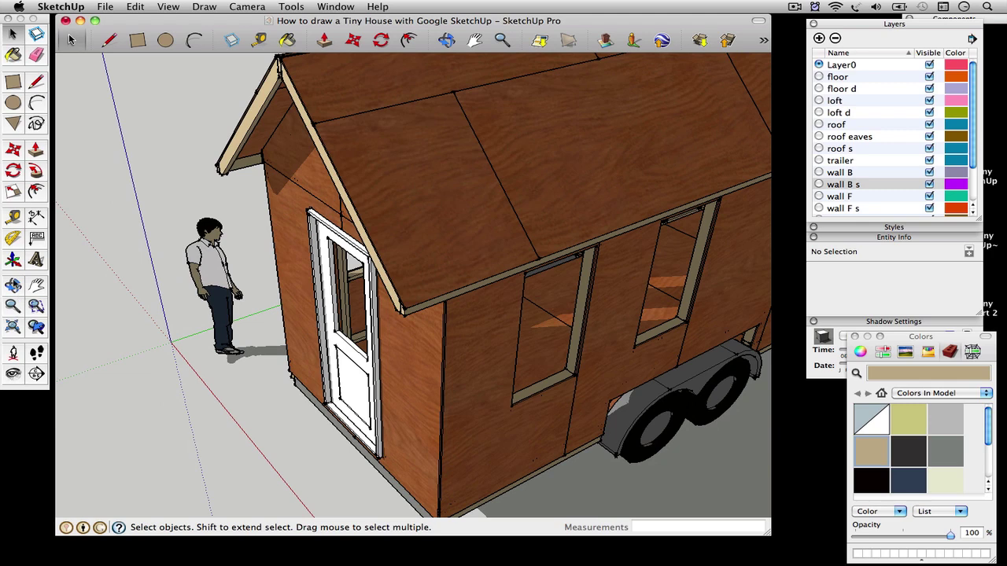
key("o")
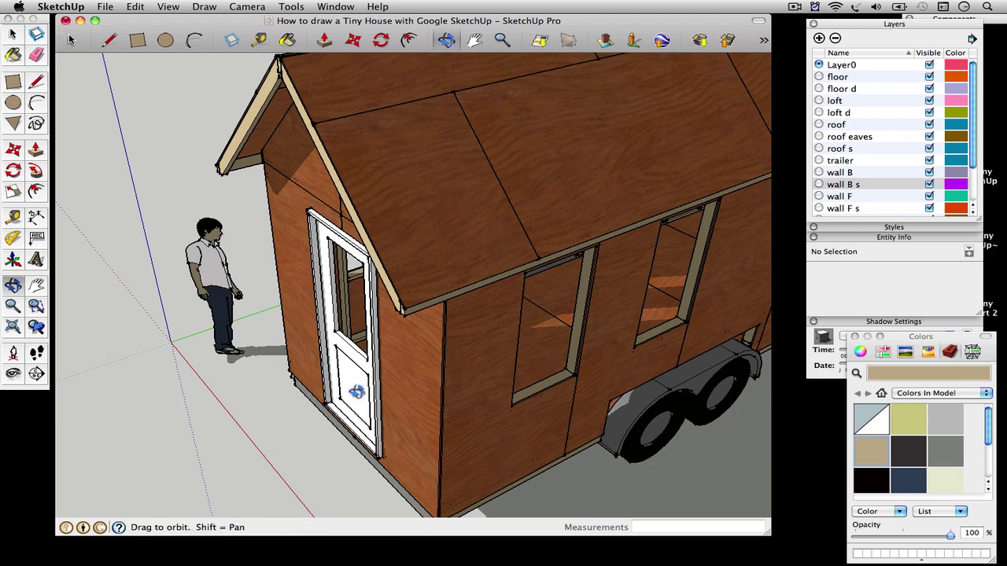
left_click_drag(373, 387, 411, 351)
scroll(411, 351, "up", 4)
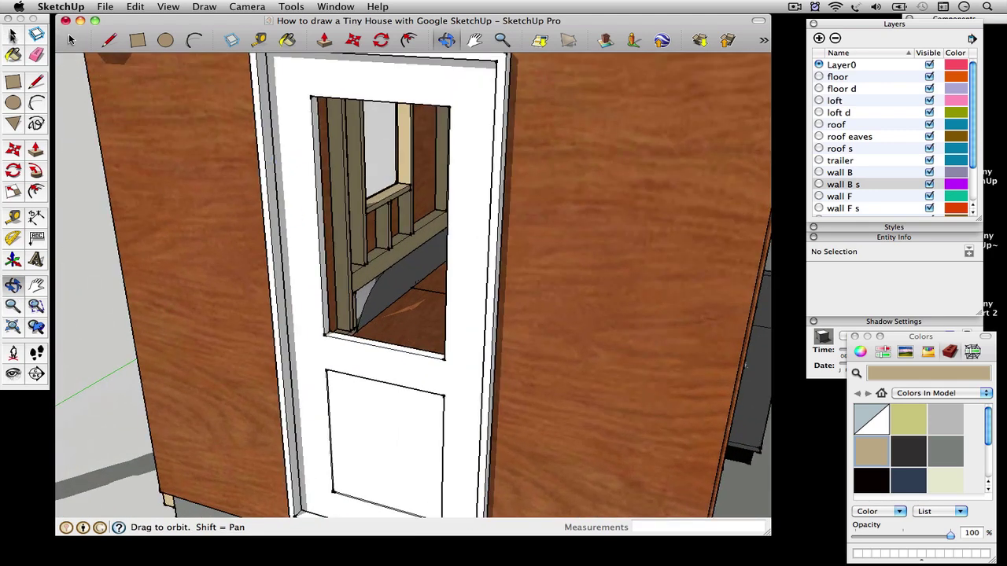
left_click(70, 39)
left_click(288, 170)
Edit the door group to remove the upper panel face, then exit the group
right_click(290, 170)
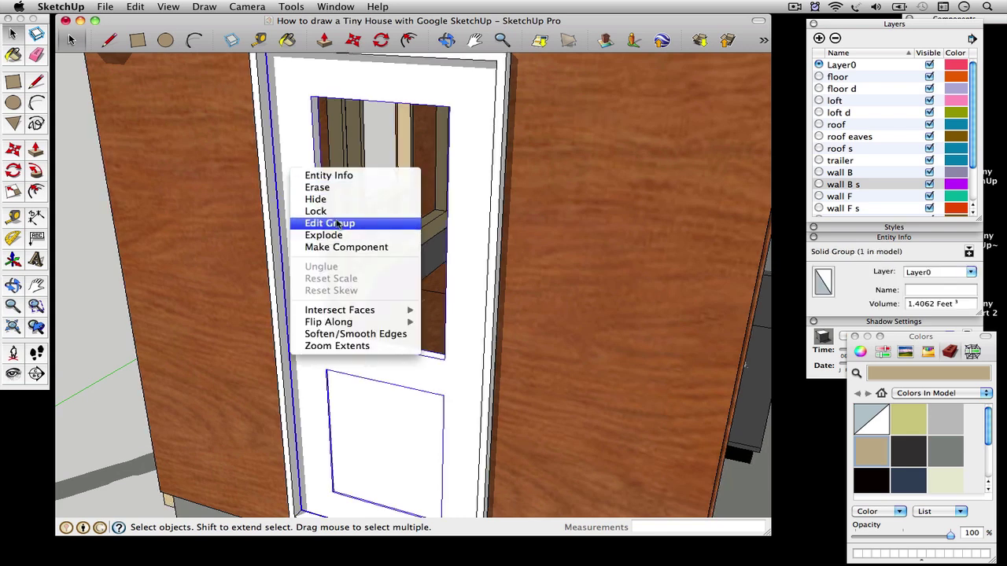
left_click(337, 223)
key("l")
left_click(313, 98)
left_click(449, 106)
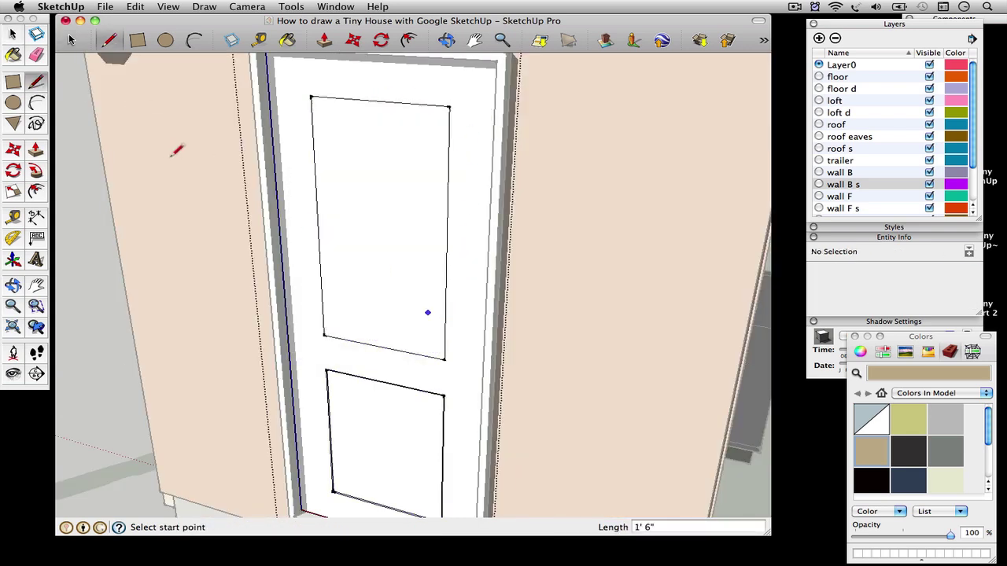
key("super+z")
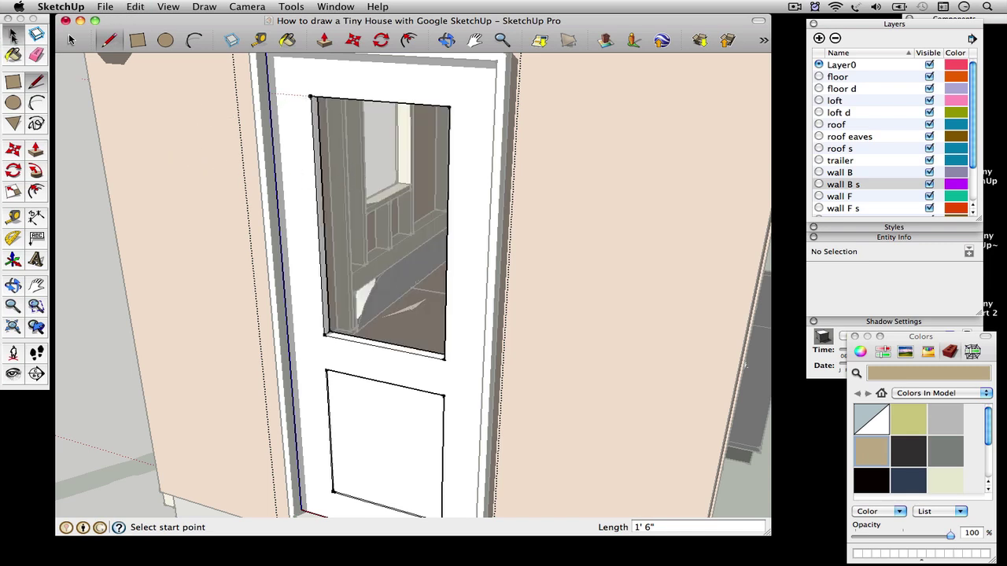
left_click(13, 34)
key("Escape")
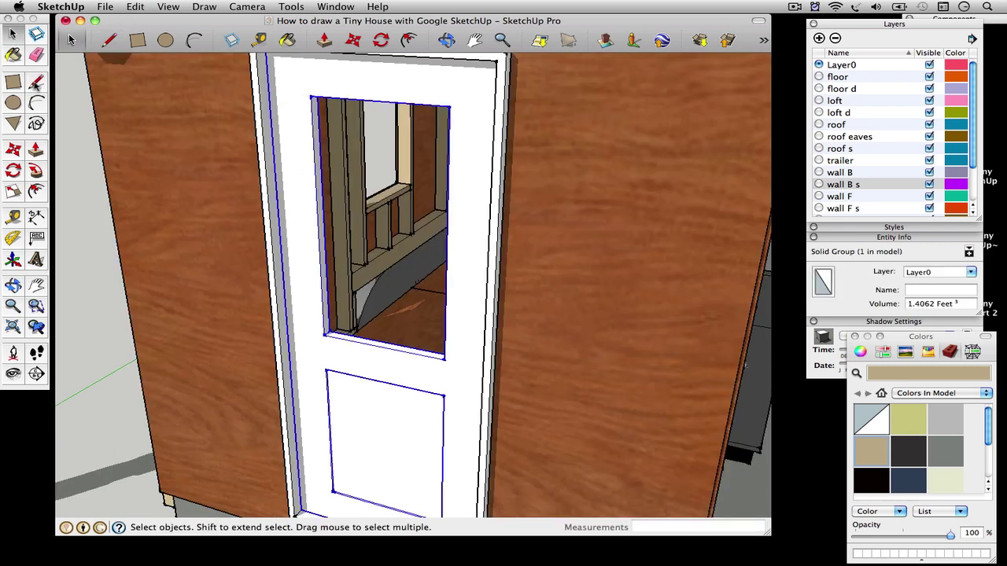
Redraw the window opening as a face and group it as the glass pane
key("l")
left_click(311, 96)
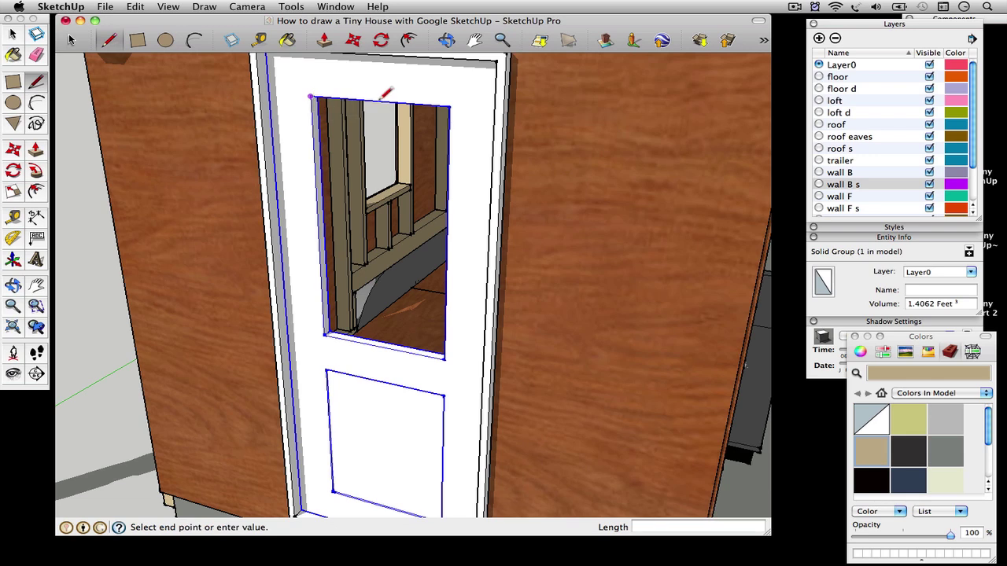
left_click(449, 106)
left_click(311, 96)
left_click(377, 231)
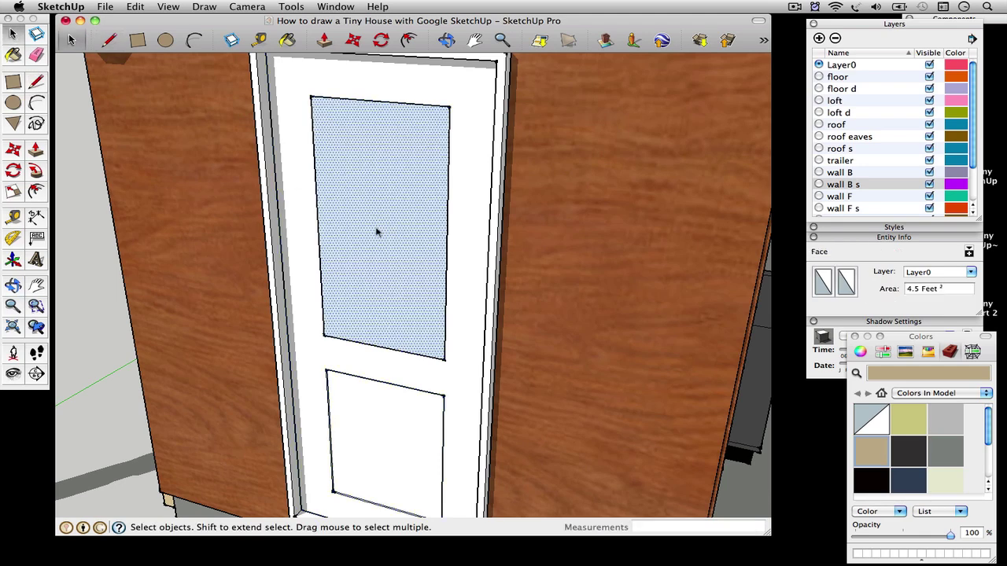
right_click(378, 228)
mouse_move(457, 280)
left_click(555, 302)
right_click(356, 239)
left_click(400, 334)
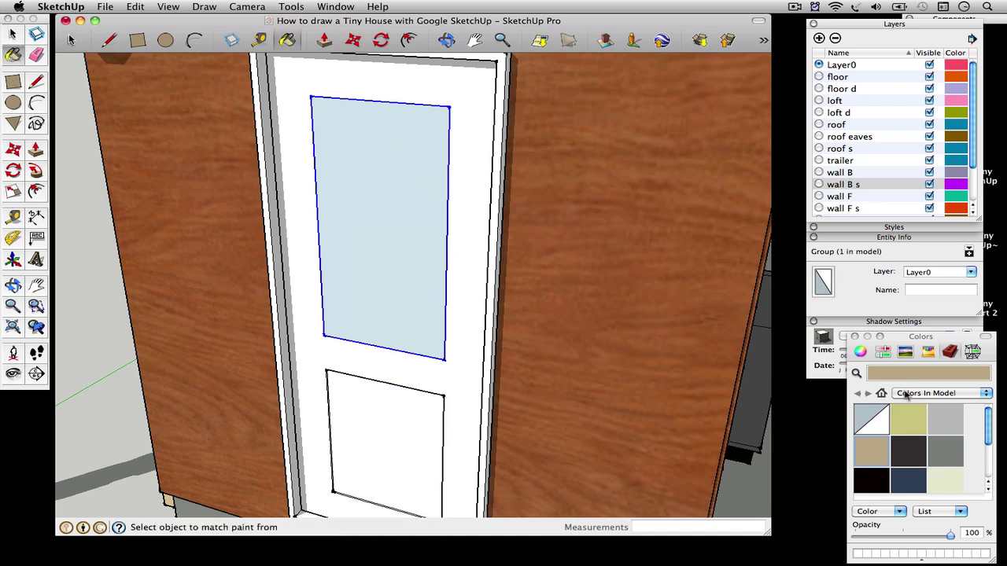
Paint the glass pane translucent blue from the Translucent materials
left_click(907, 393)
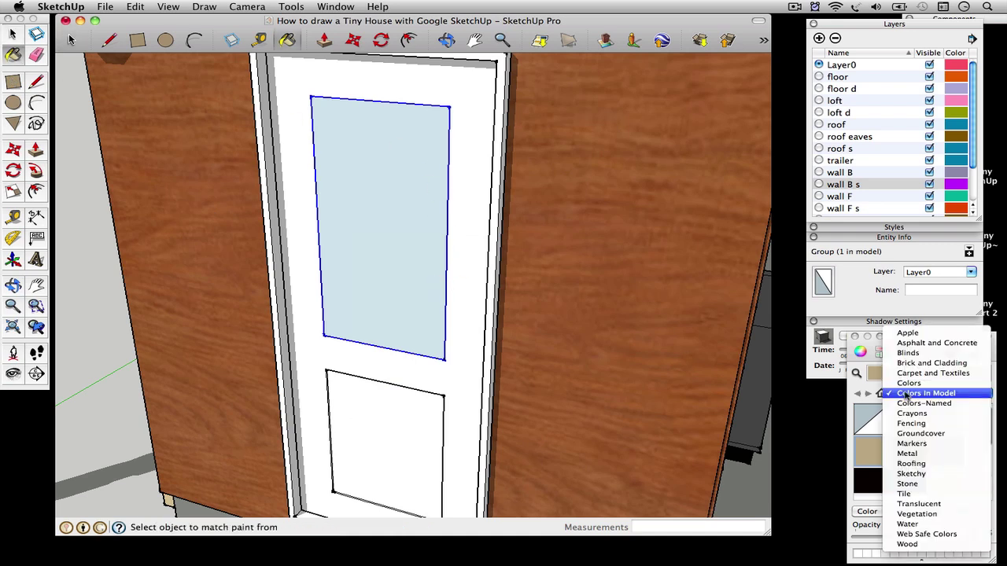
left_click(919, 505)
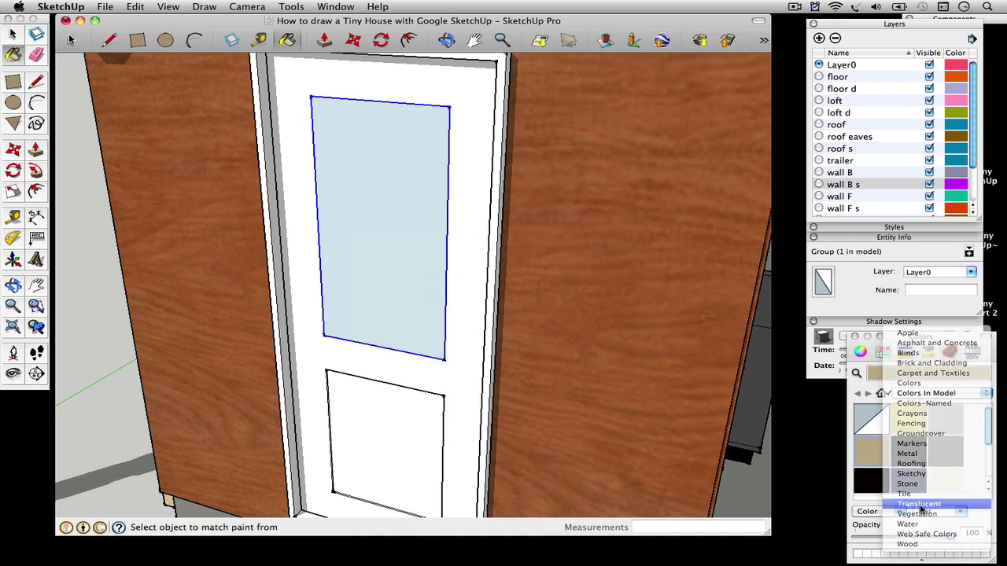
left_click(401, 235)
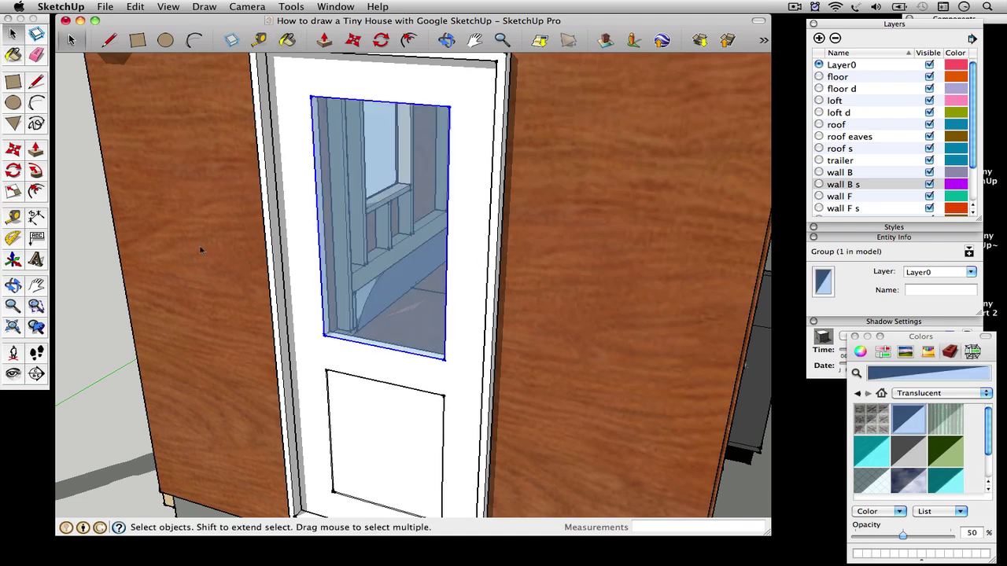
Zoom into the door corner and back out to inspect the glass pane
scroll(329, 338, "up", 6)
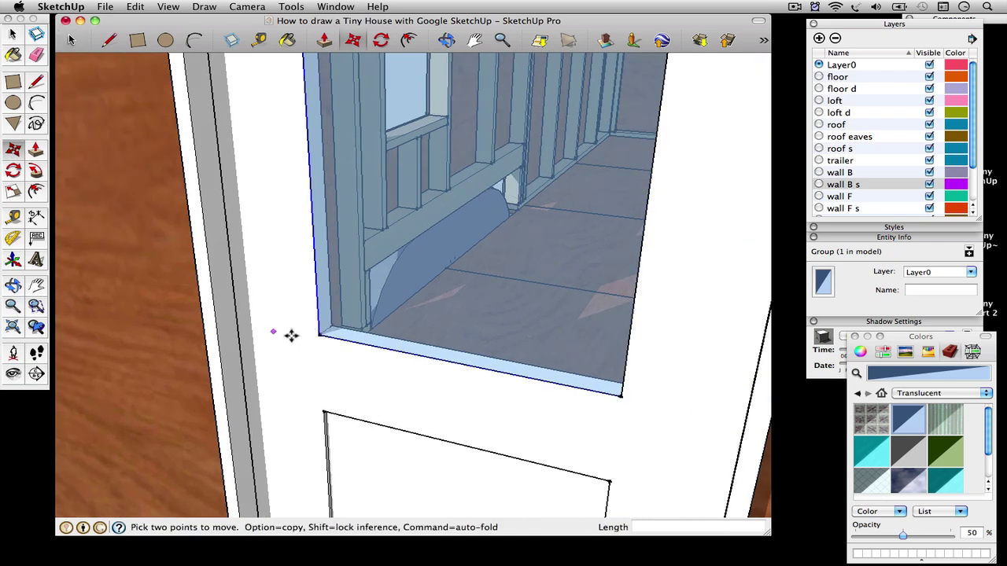
scroll(323, 332, "up", 5)
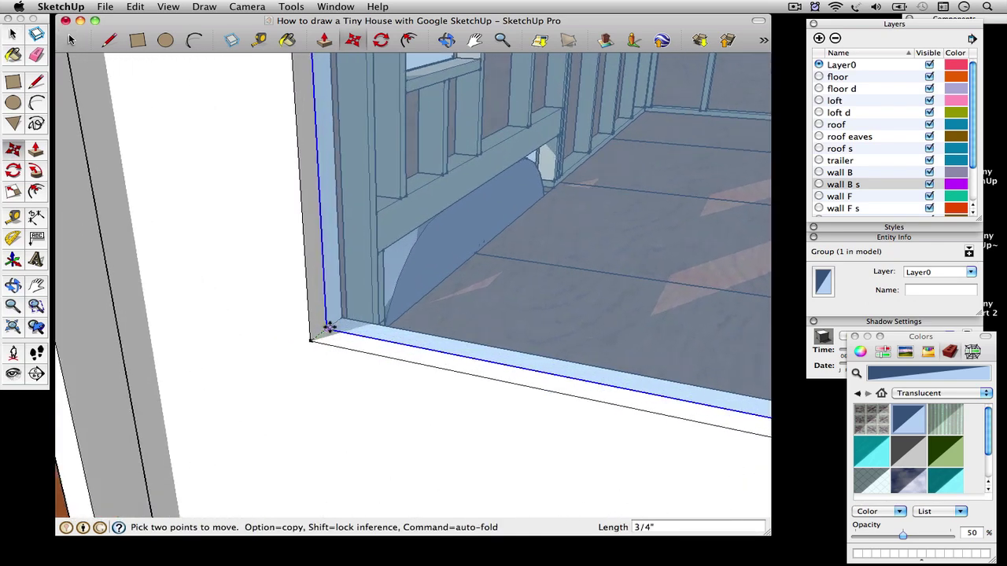
scroll(227, 315, "down", 6)
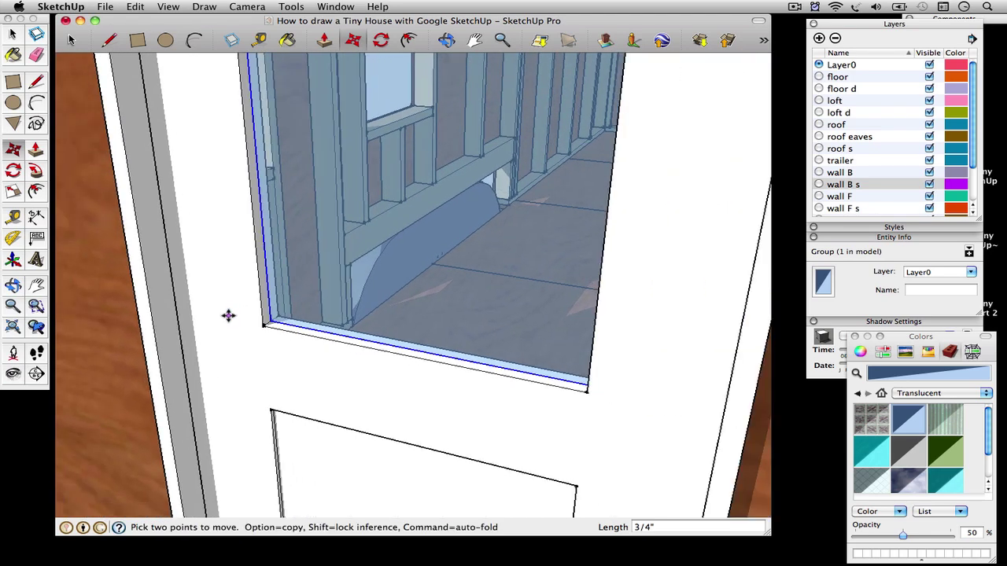
scroll(228, 315, "down", 2)
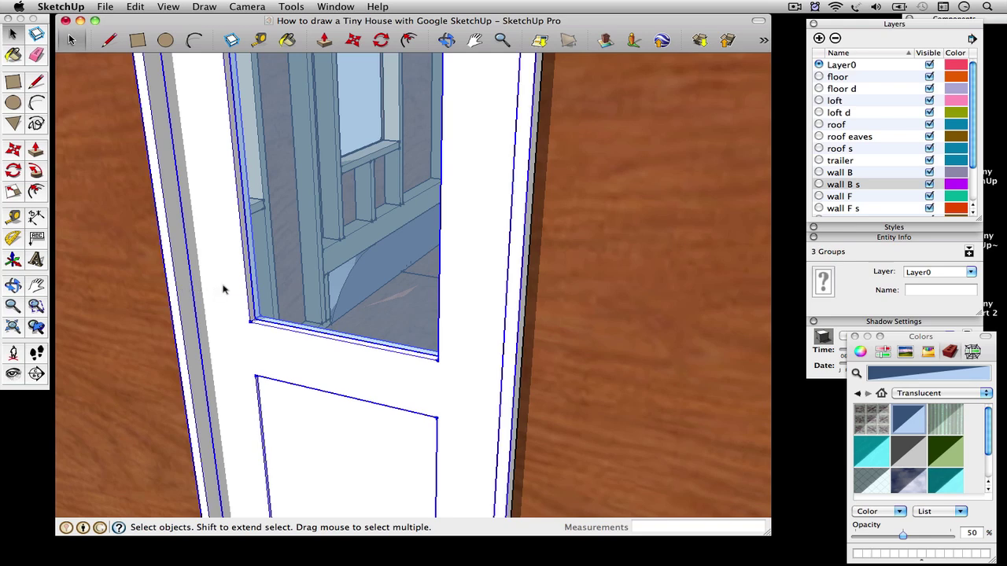
scroll(223, 289, "down", 5)
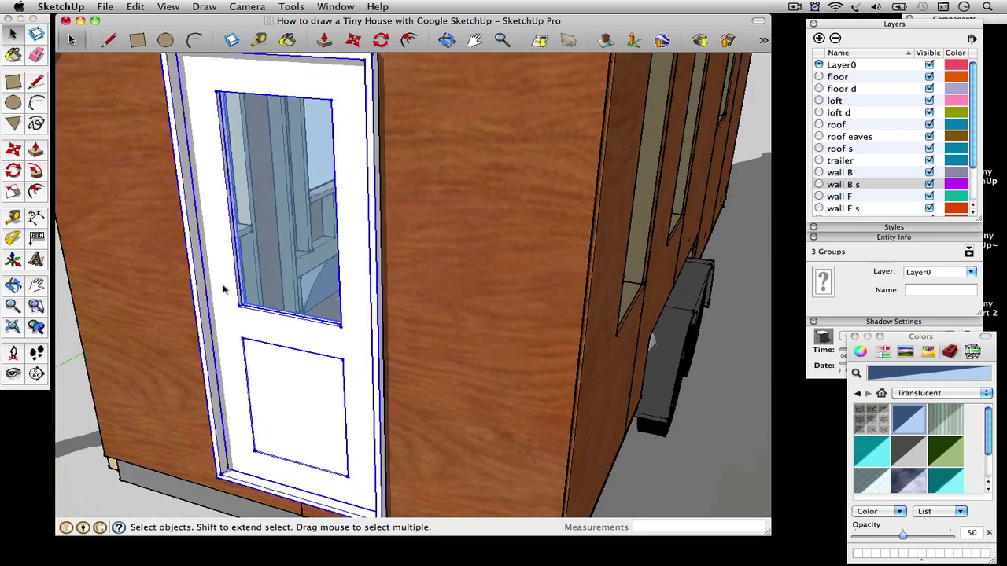
Turn the selected door, jamb and glass into one component named 'front door'
right_click(223, 290)
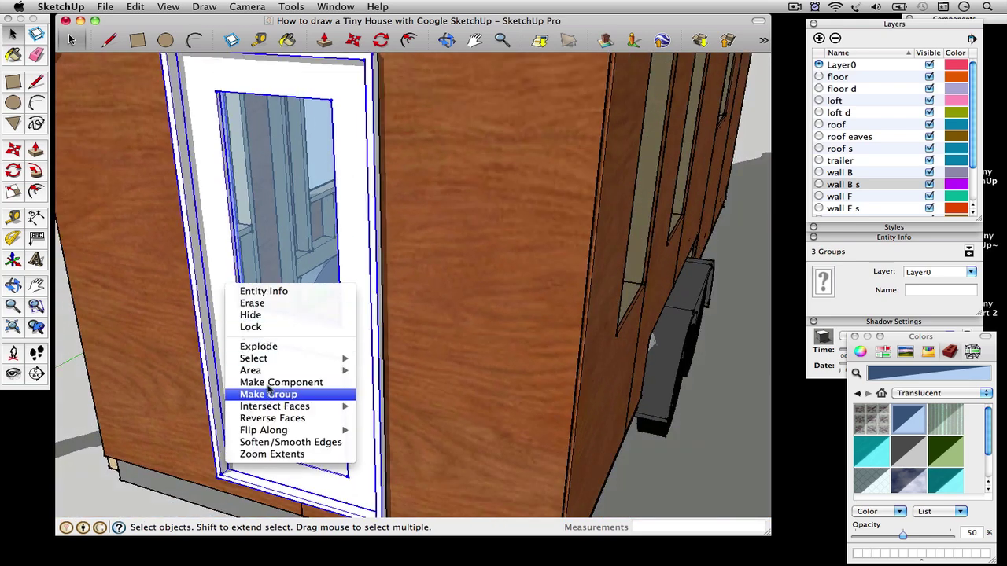
left_click(268, 384)
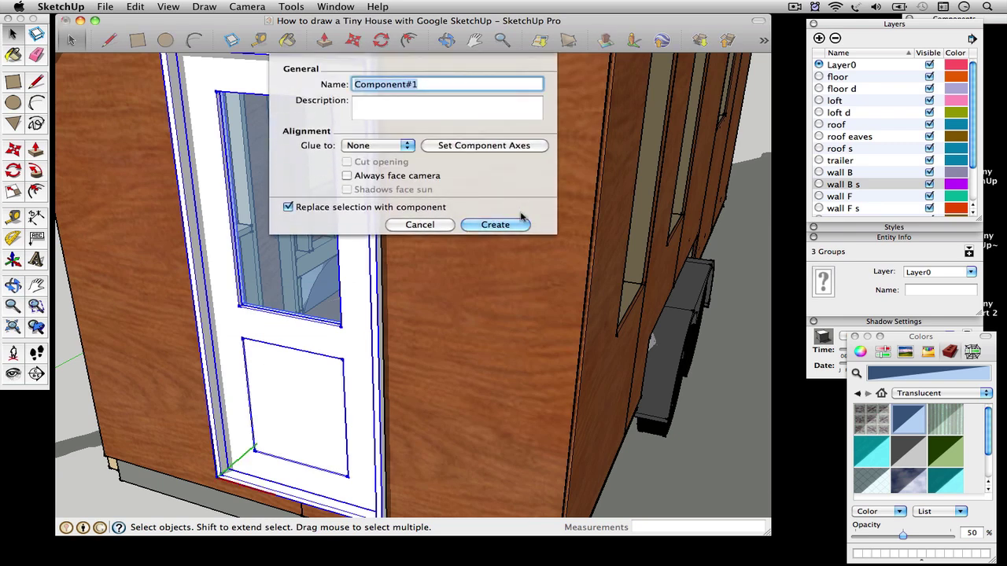
type("front door")
left_click(490, 224)
scroll(384, 285, "down", 5)
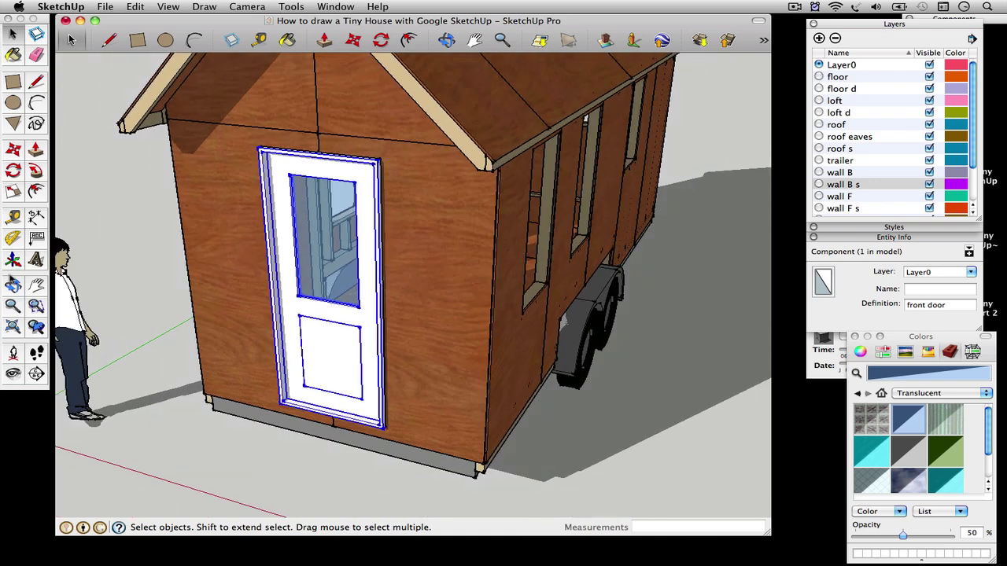
left_click_drag(502, 303, 326, 301)
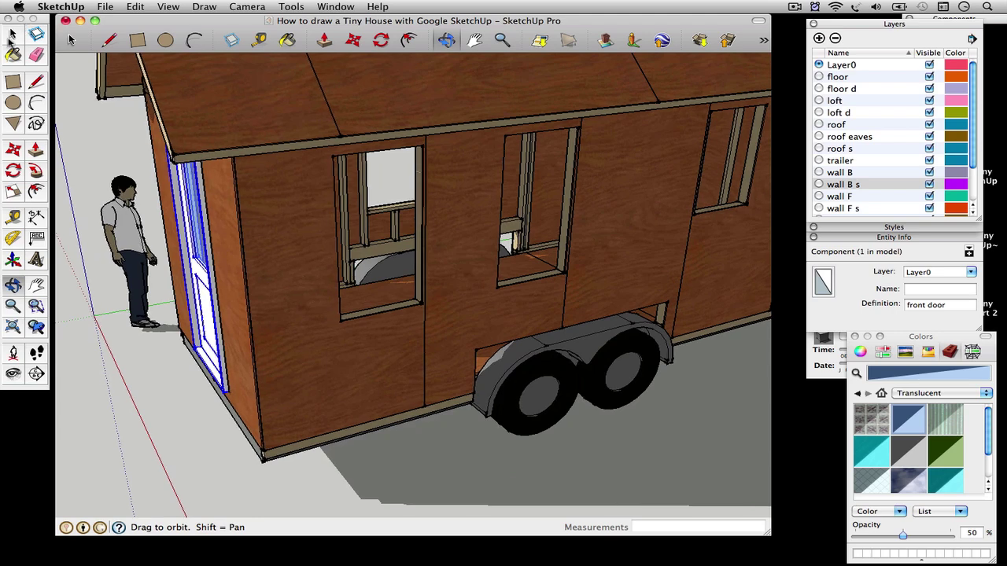
Close the window opening into a face and push/pull it out into a deep window frame
left_click(354, 346)
scroll(353, 325, "up", 5)
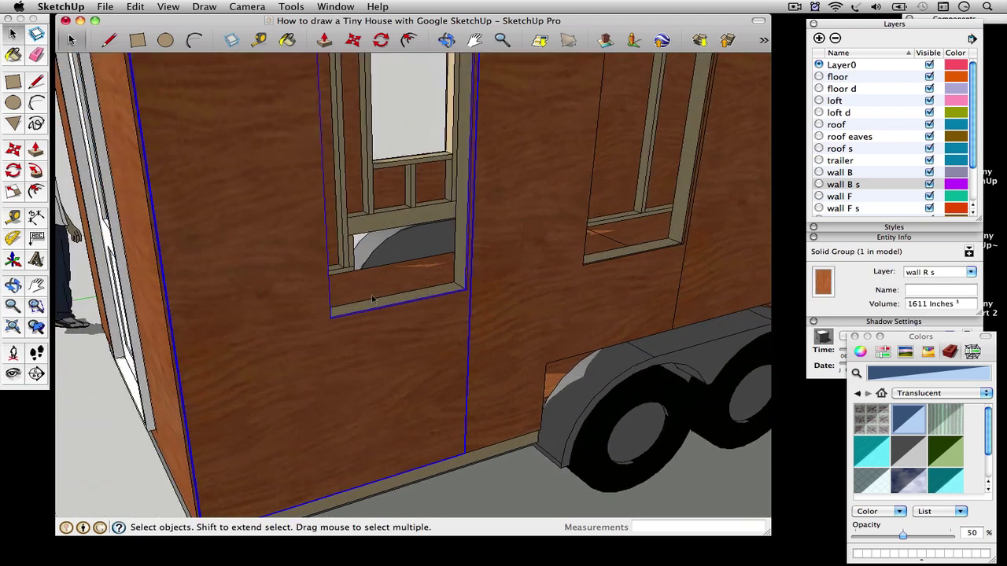
left_click(447, 364)
scroll(447, 363, "down", 5)
scroll(433, 306, "up", 3)
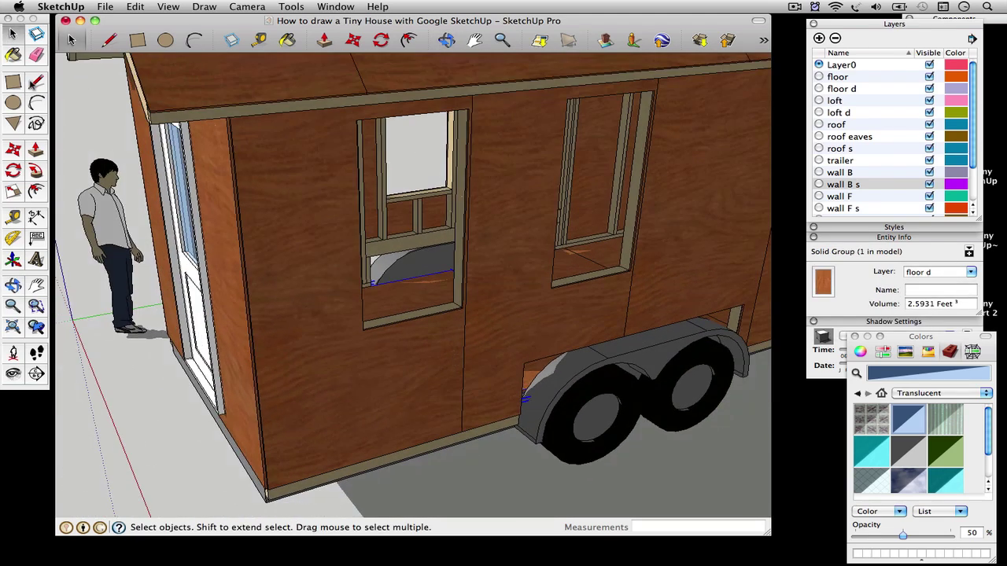
key("l")
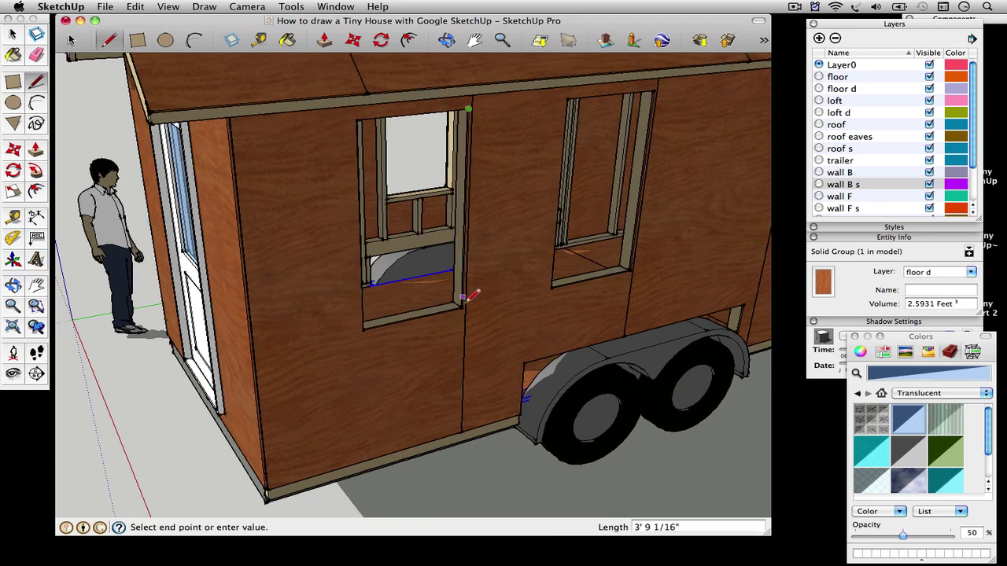
left_click(460, 307)
key("p")
scroll(345, 316, "up", 3)
left_click(344, 316)
left_click(399, 315)
key("space")
triple_click(400, 315)
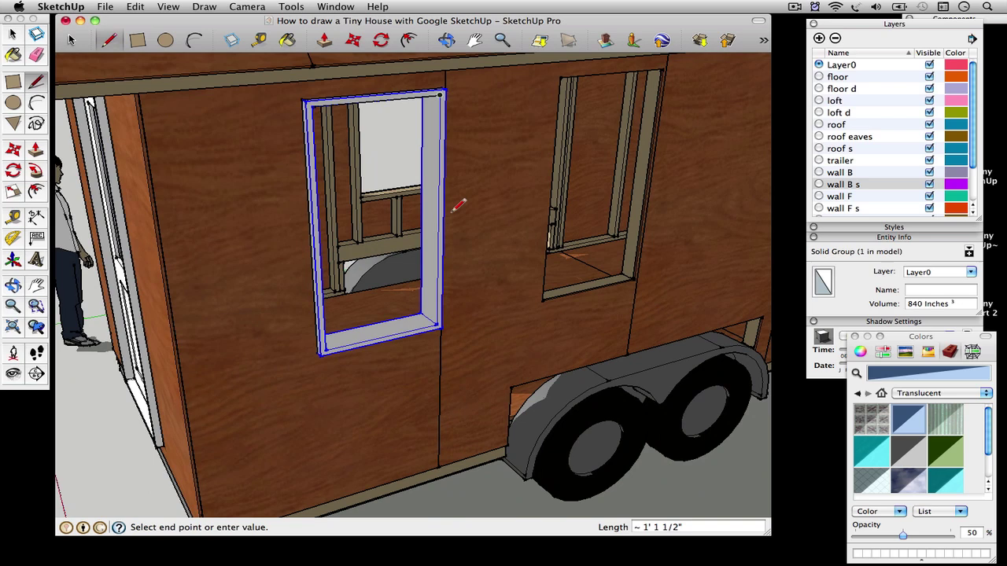
Draw the upper sash inside the frame, group it, and paint its glass translucent blue
left_click(437, 223)
key("f")
key("p")
key("space")
right_click(427, 218)
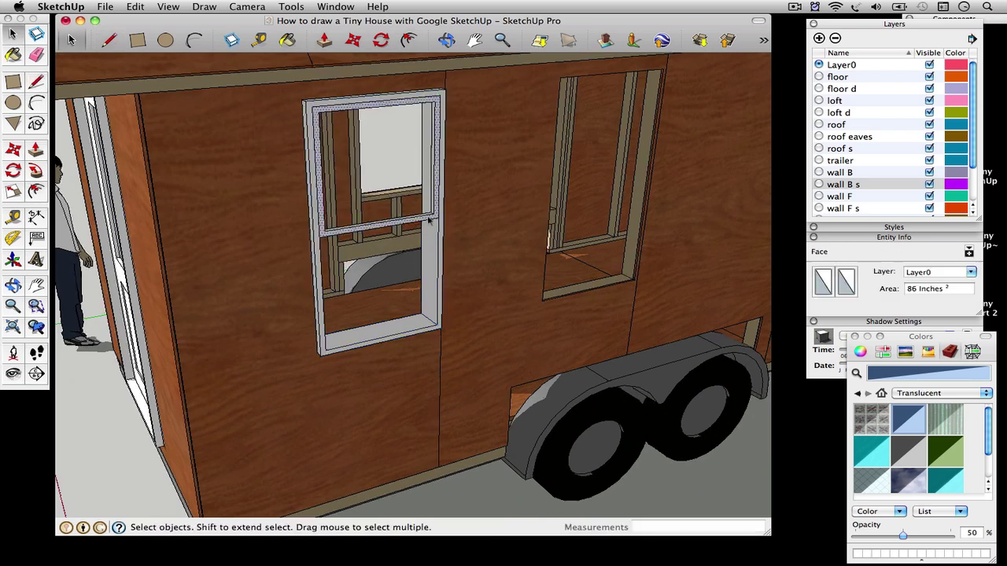
left_click(428, 218)
key("space")
right_click(333, 193)
key("Escape")
key("b")
left_click(369, 142)
Make the window parts a '2x2 window' component and move the lower sash into place
scroll(416, 242, "up", 5)
key("m")
key("space")
left_click(416, 242, "shift")
right_click(416, 243)
left_click(465, 326)
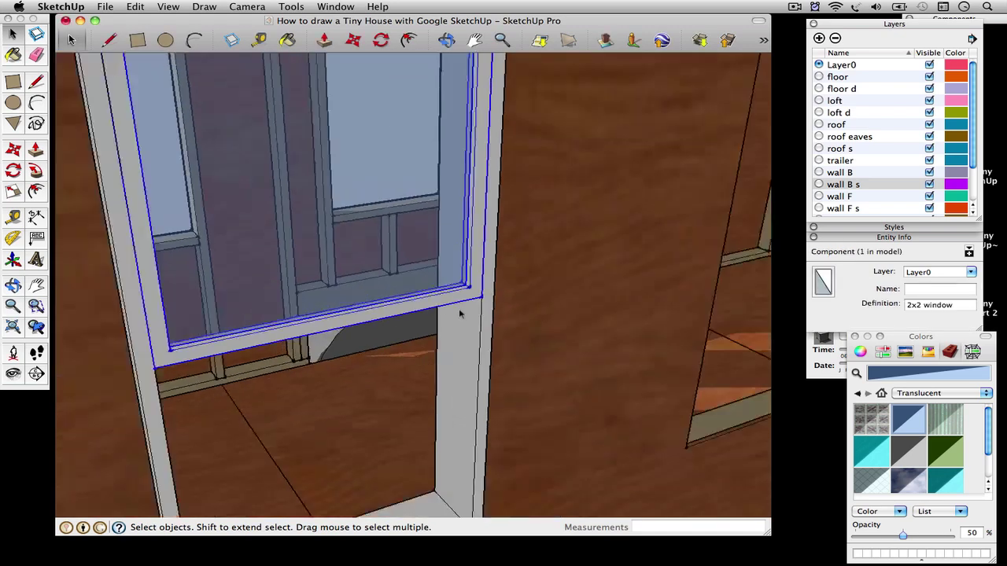
scroll(354, 283, "down", 3)
key("m")
left_click(472, 491)
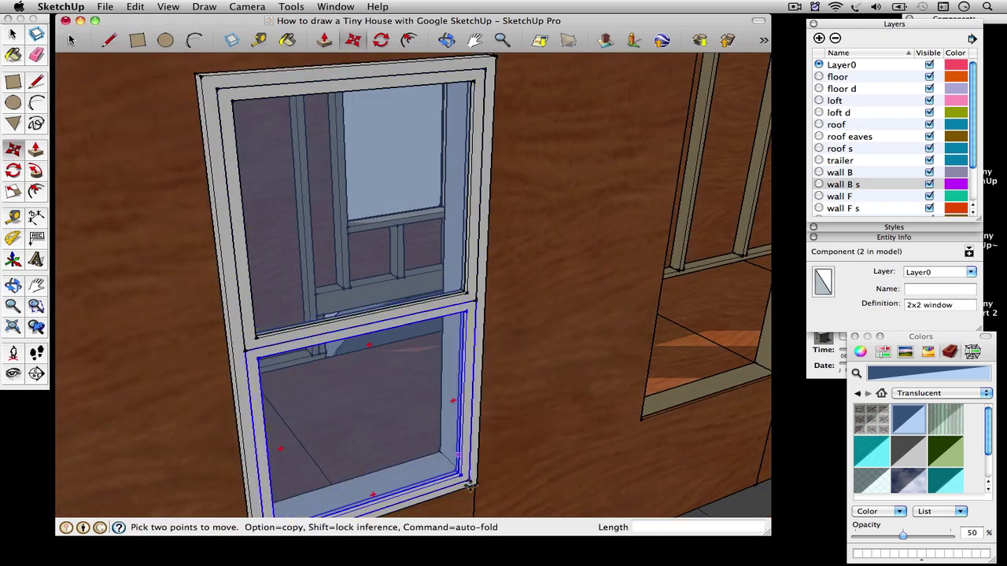
left_click(470, 478)
Select the other window's parts and make them a component named '2x4 window'
key("space")
left_click(465, 341, "shift")
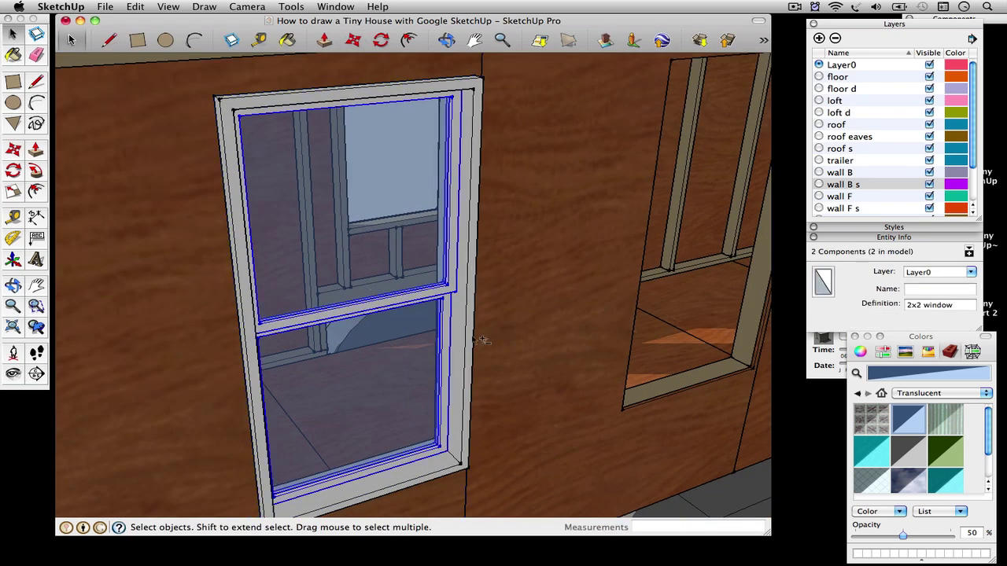
right_click(465, 342)
left_click(511, 472)
type("2x4 wi")
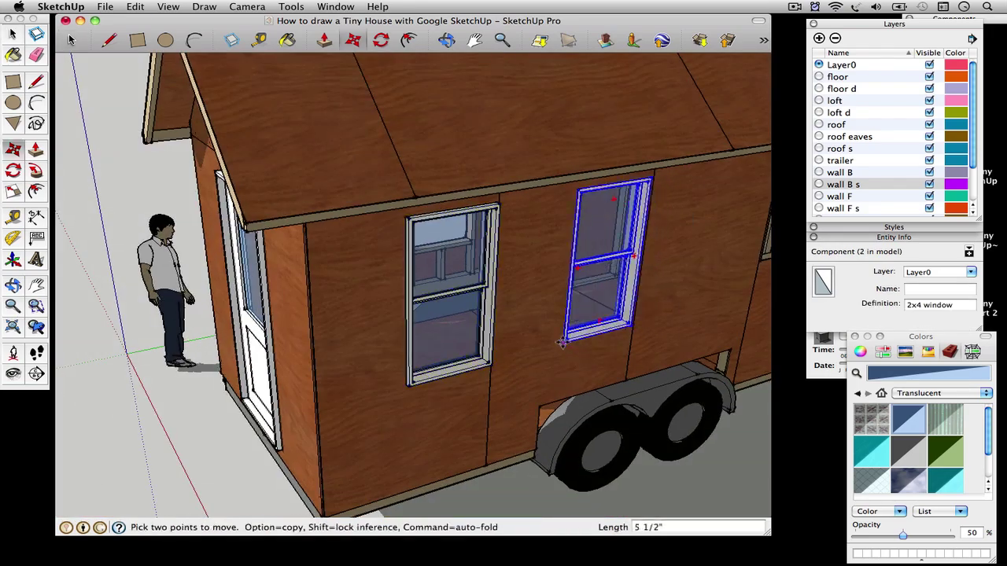
scroll(596, 348, "up", 5)
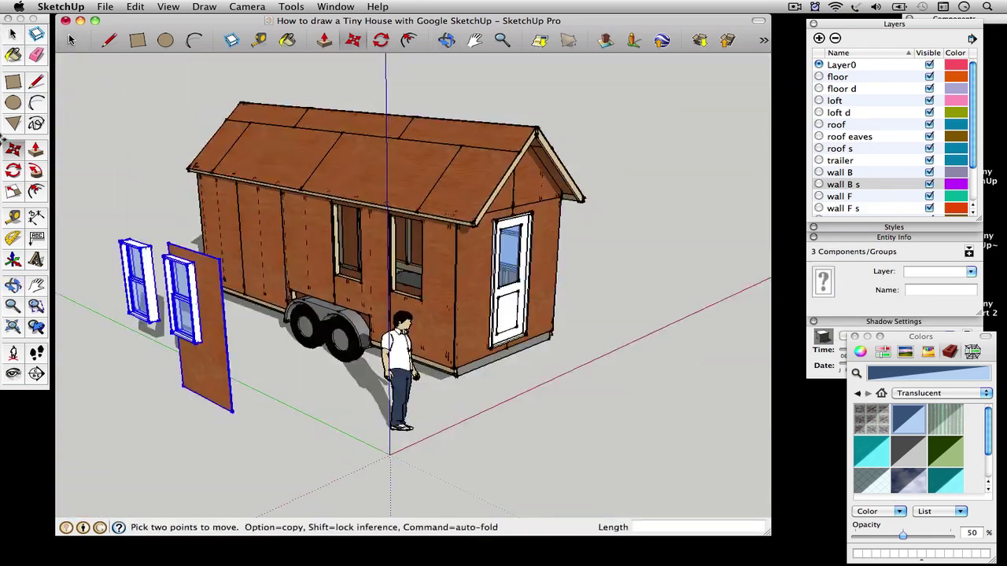
Rotate the two placed windows and pull the opening's frame deeper into the wall
key("space")
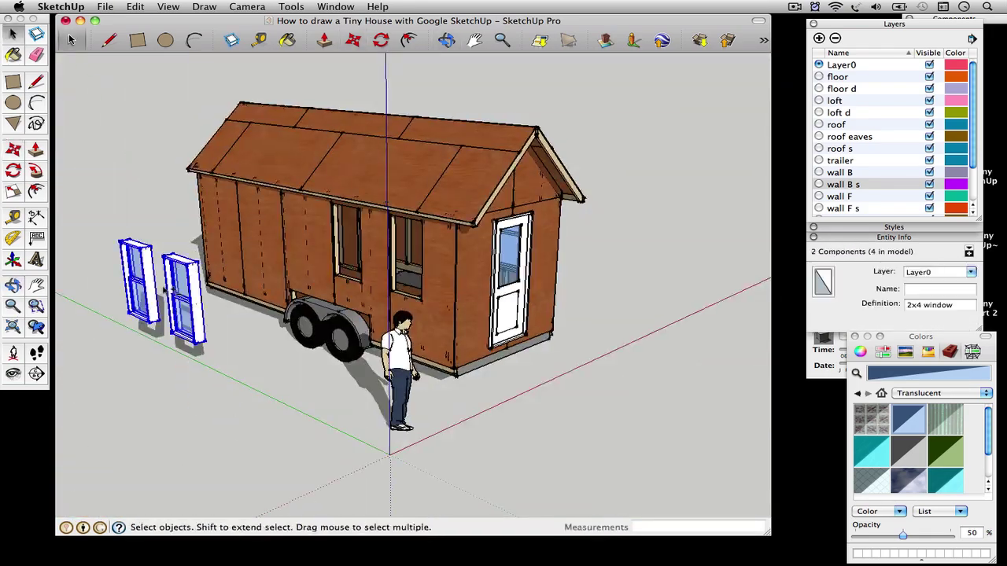
key("q")
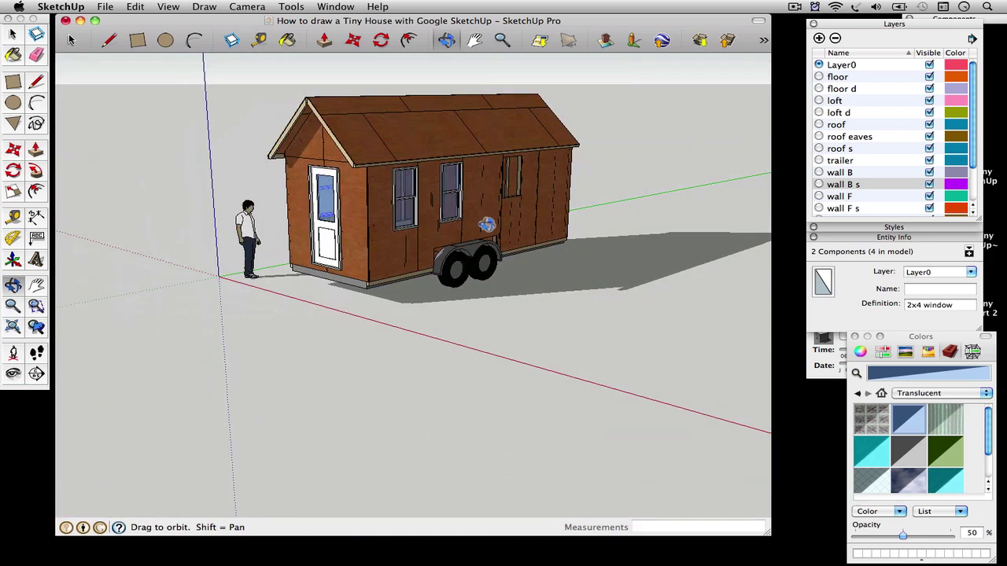
left_click_drag(378, 260, 520, 248)
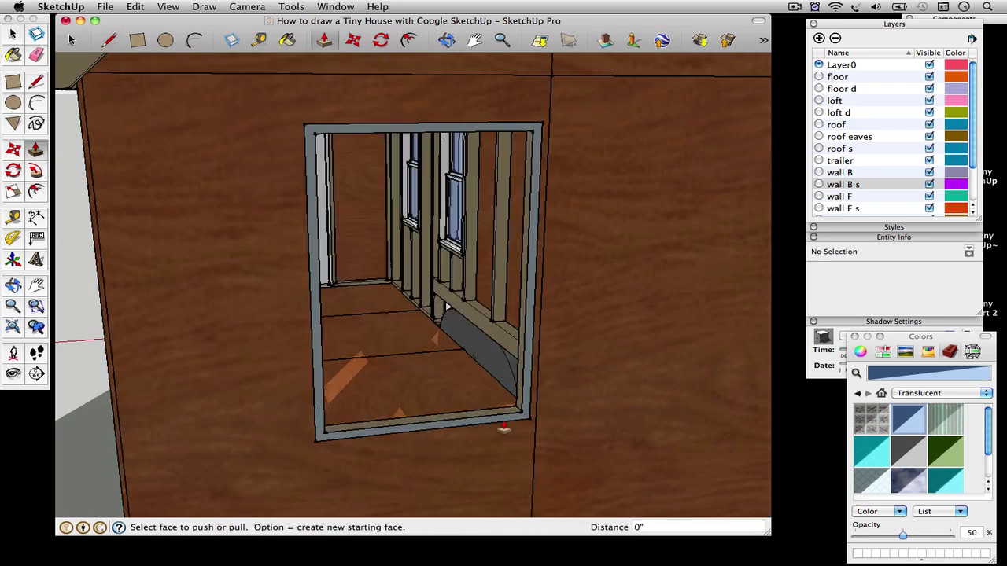
left_click_drag(504, 429, 445, 299)
key("space")
left_click(407, 423)
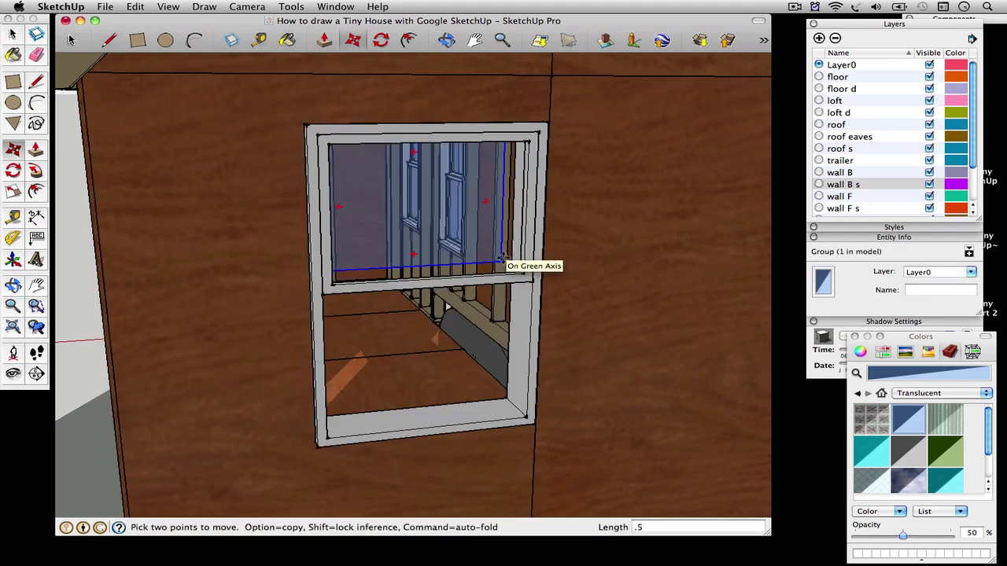
Make the window sash a component and paste a second sash into the lower opening
left_click(420, 386)
type("2")
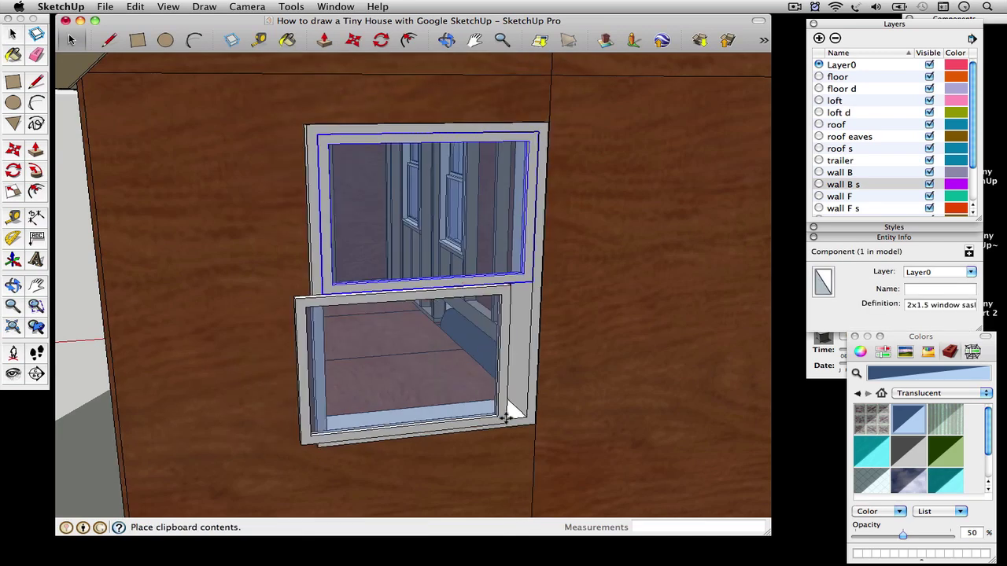
key("m")
left_click(517, 404)
left_click(71, 39)
key("m")
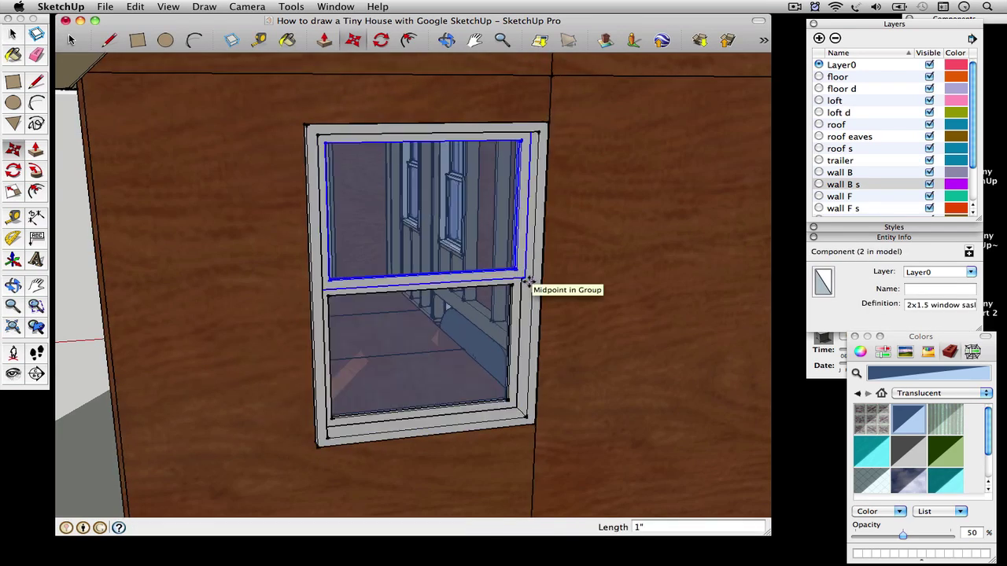
Move the pasted window into its opening on the side wall
right_click(325, 236)
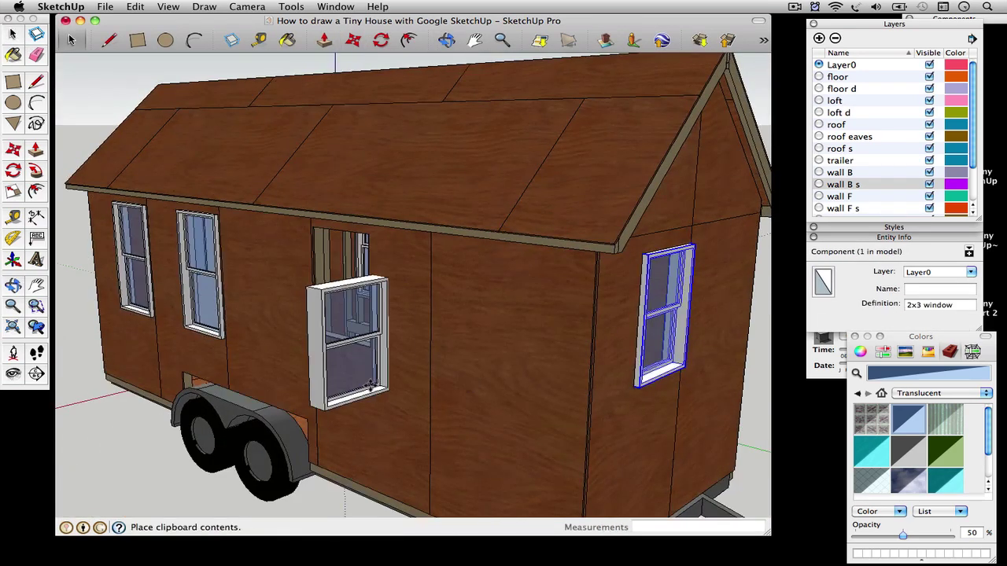
left_click(369, 385)
key("m")
scroll(364, 353, "up", 6)
left_click(351, 325)
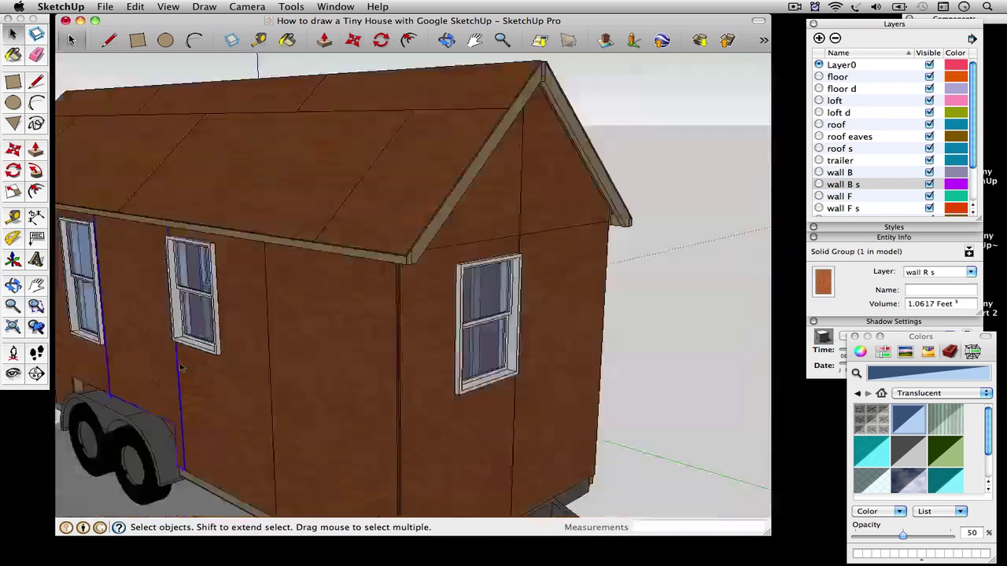
middle_click_drag(503, 315, 197, 378)
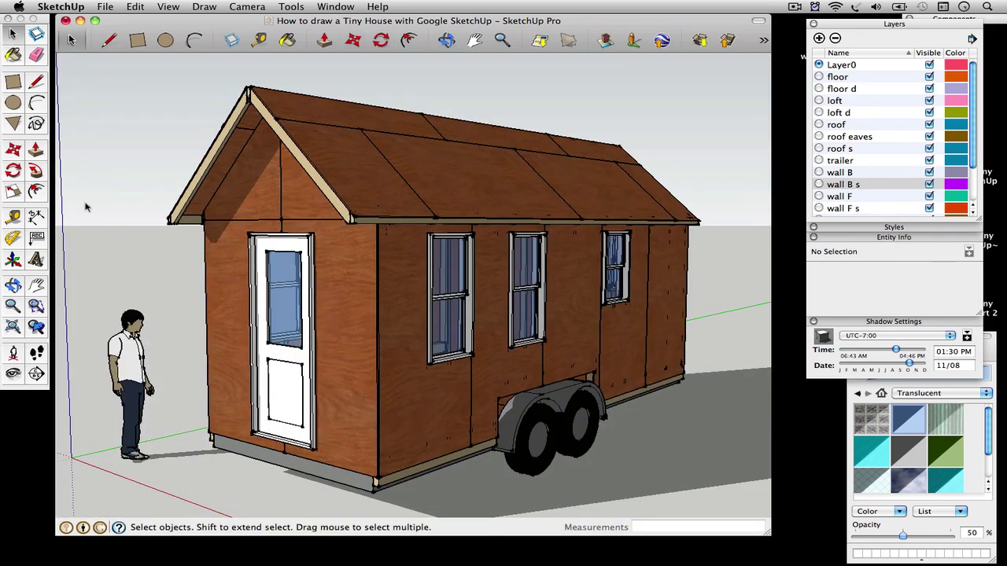
Draw a 3.5-inch ledge edge at the door base and group all its connected geometry
scroll(220, 422, "up", 5)
scroll(425, 432, "up", 4)
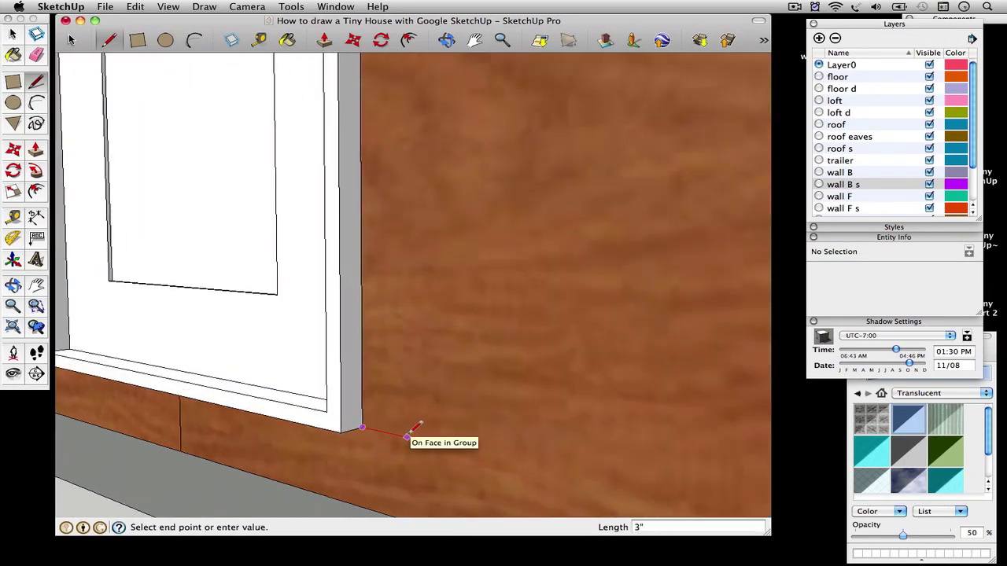
type(".5")
key("Return")
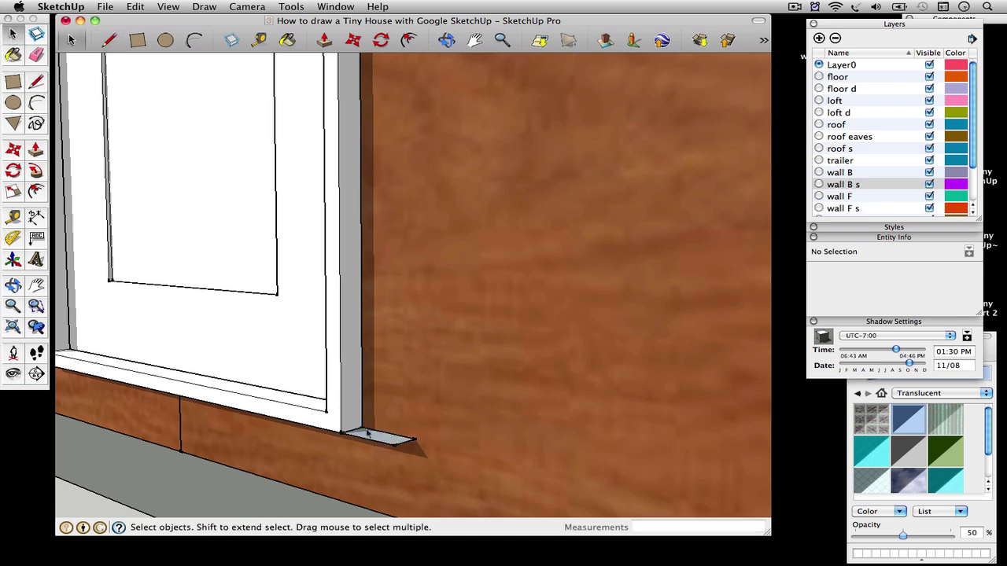
right_click(367, 435)
mouse_move(445, 435)
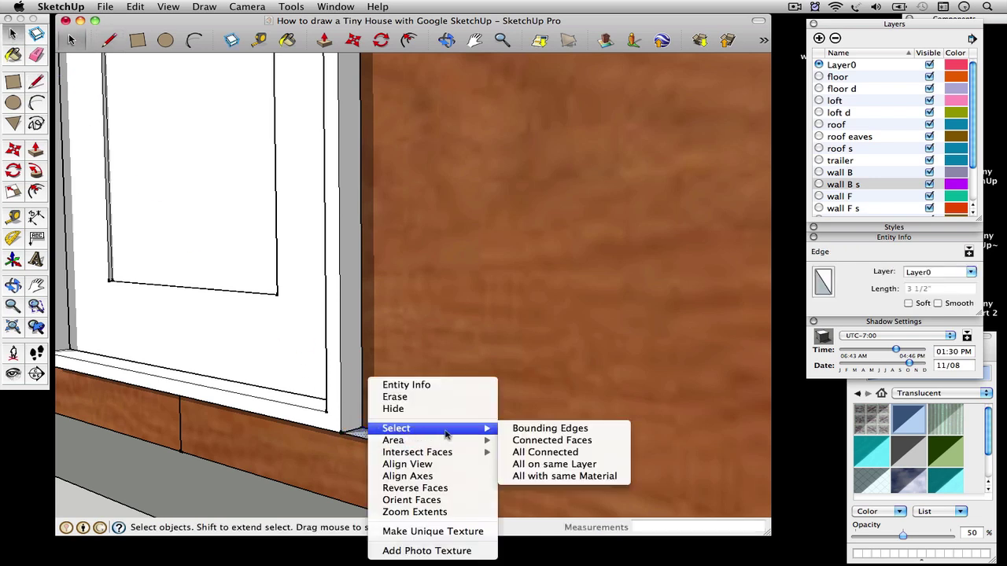
left_click(532, 451)
right_click(387, 439)
left_click(437, 486)
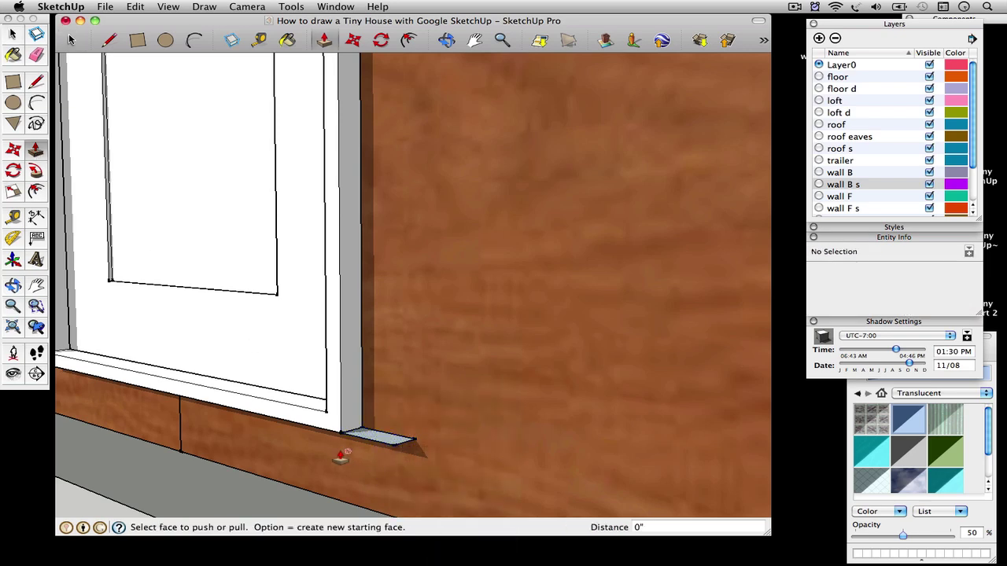
Push/pull the ledge group up into a solid sill block under the door
scroll(341, 456, "down", 6)
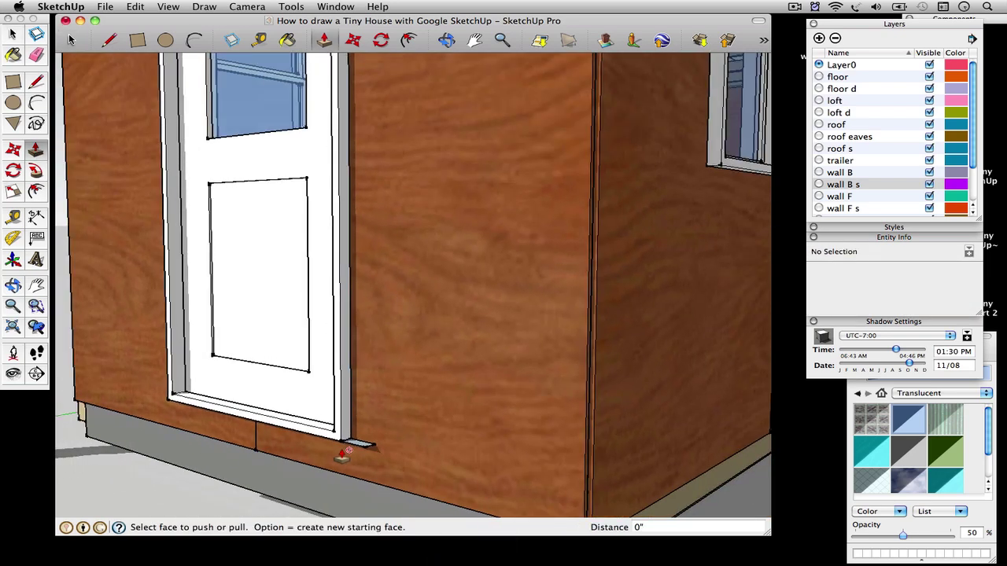
scroll(342, 454, "down", 2)
right_click(353, 442)
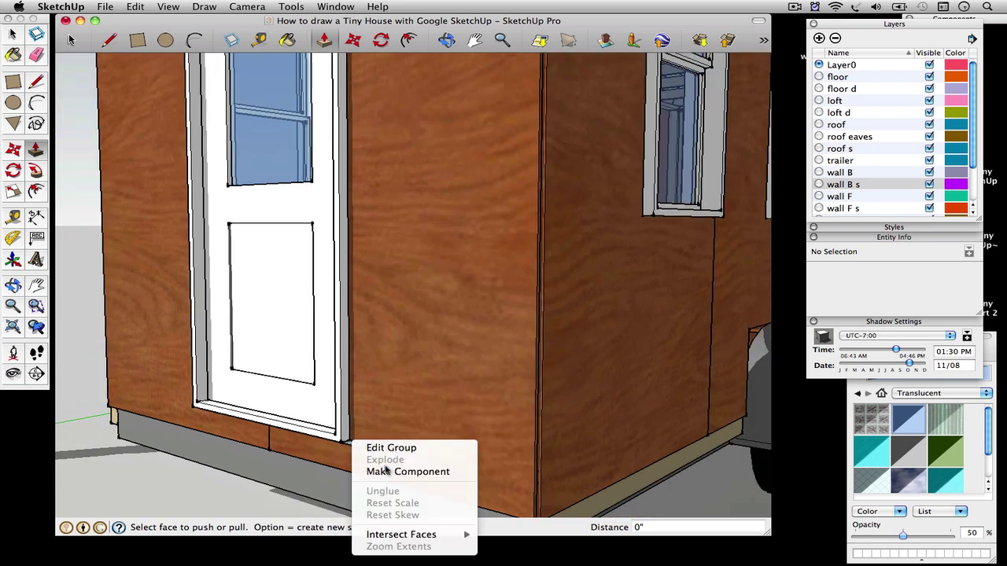
key("Escape")
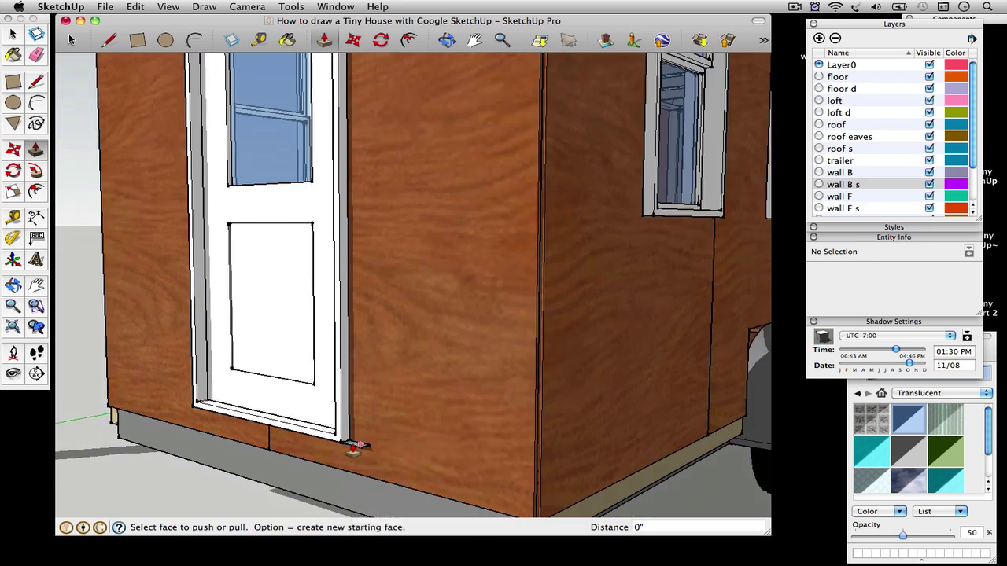
scroll(352, 442, "up", 6)
key("space")
key("p")
left_click_drag(368, 438, 348, 420)
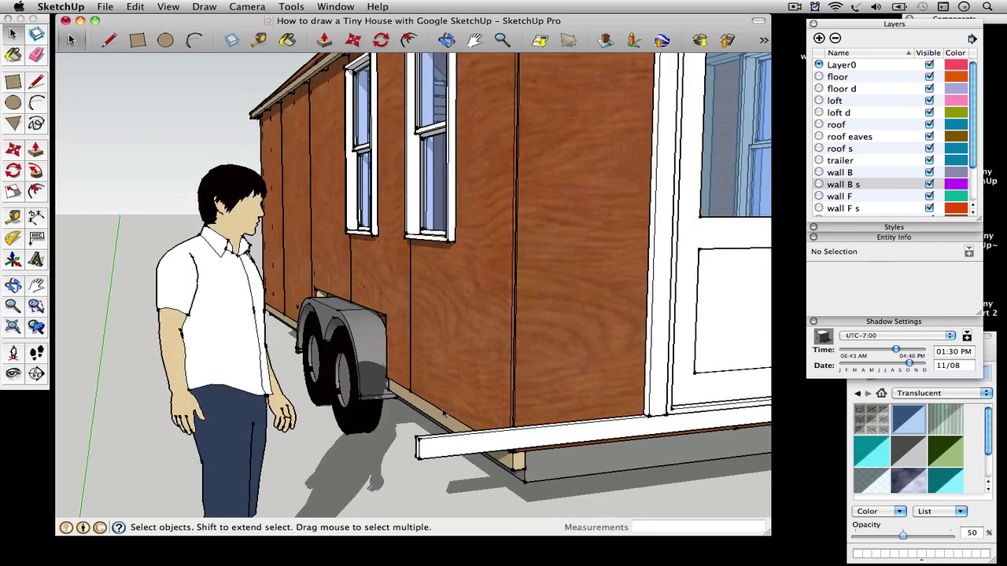
Draw lines from the roof eave corner to lay out the vertical corner trim board
left_click(403, 362)
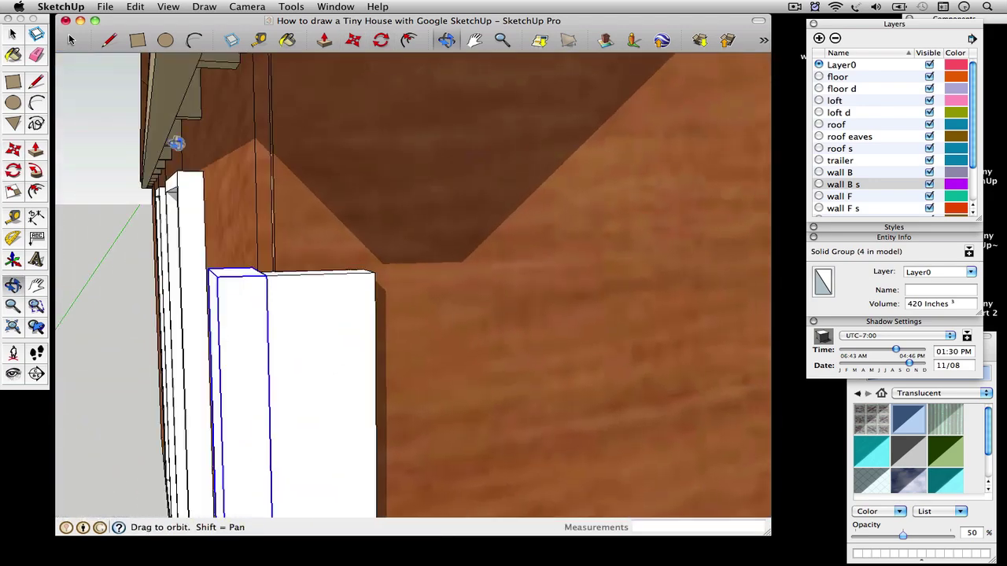
left_click_drag(176, 143, 196, 331)
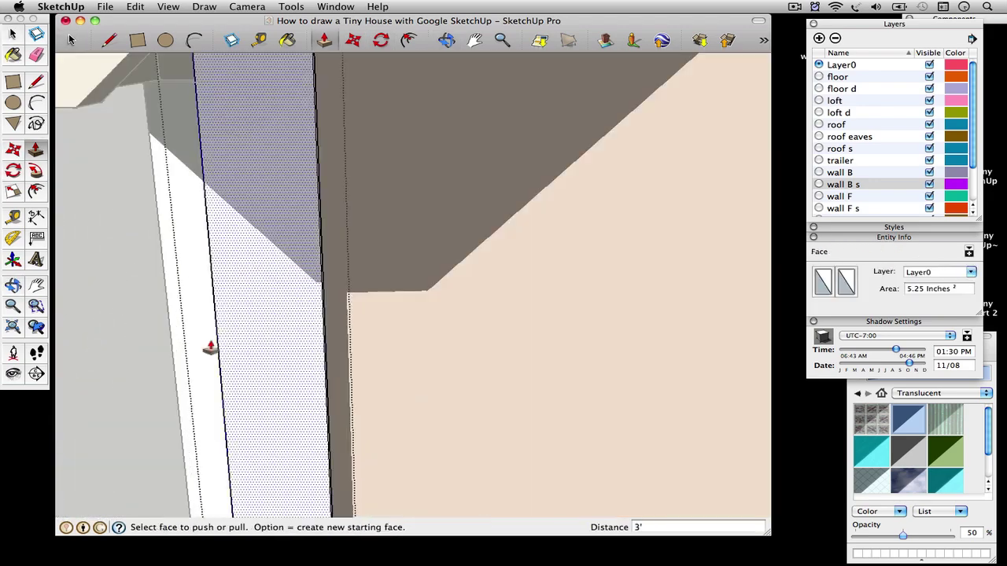
middle_click_drag(210, 347, 224, 250)
key("l")
left_click(224, 250)
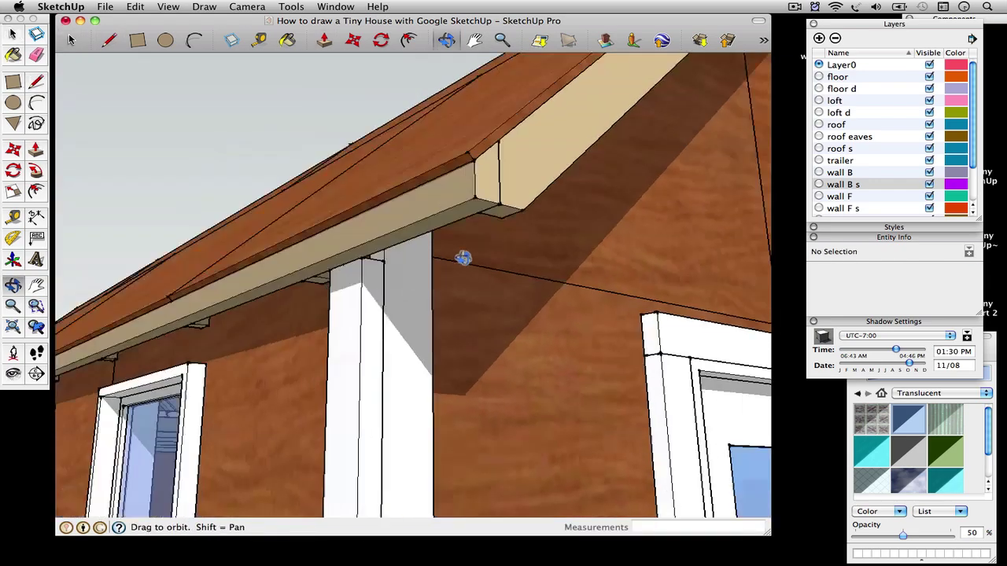
middle_click_drag(463, 260, 105, 416)
right_click(227, 379)
key("l")
left_click(252, 100)
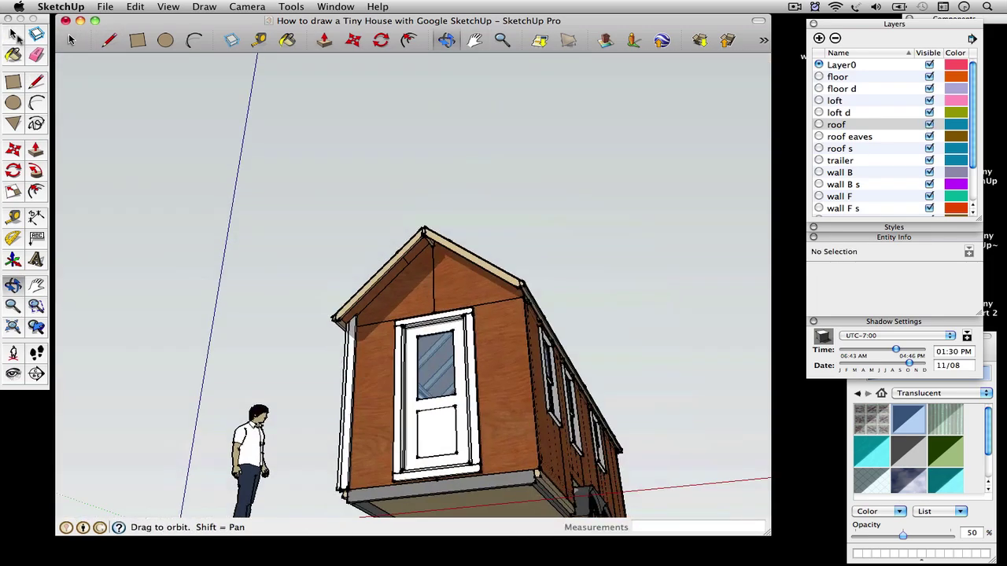
key("space")
left_click(344, 472)
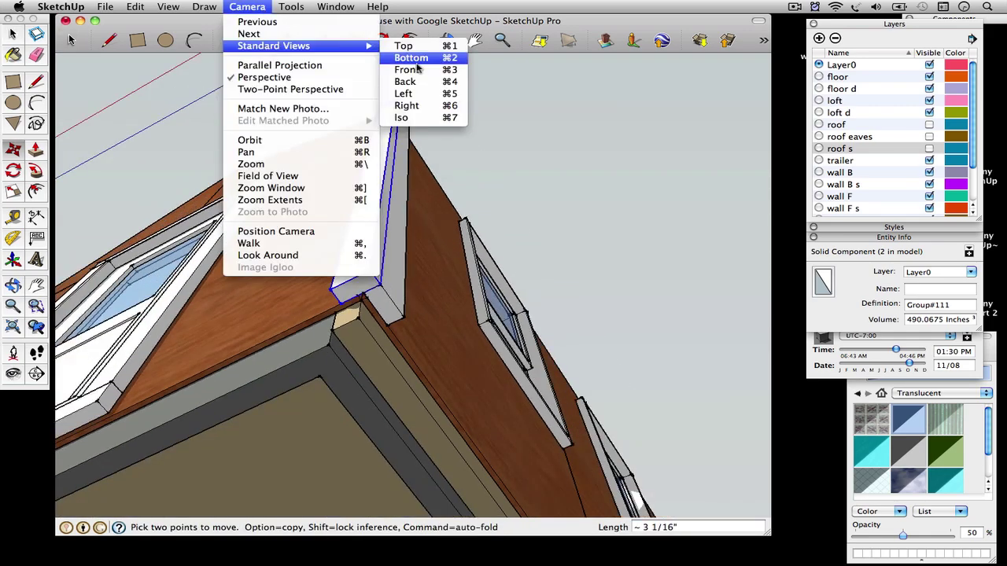
Check the trim from the Front standard view and begin rotating the roof trim
left_click(405, 70)
key("space")
left_click(564, 288)
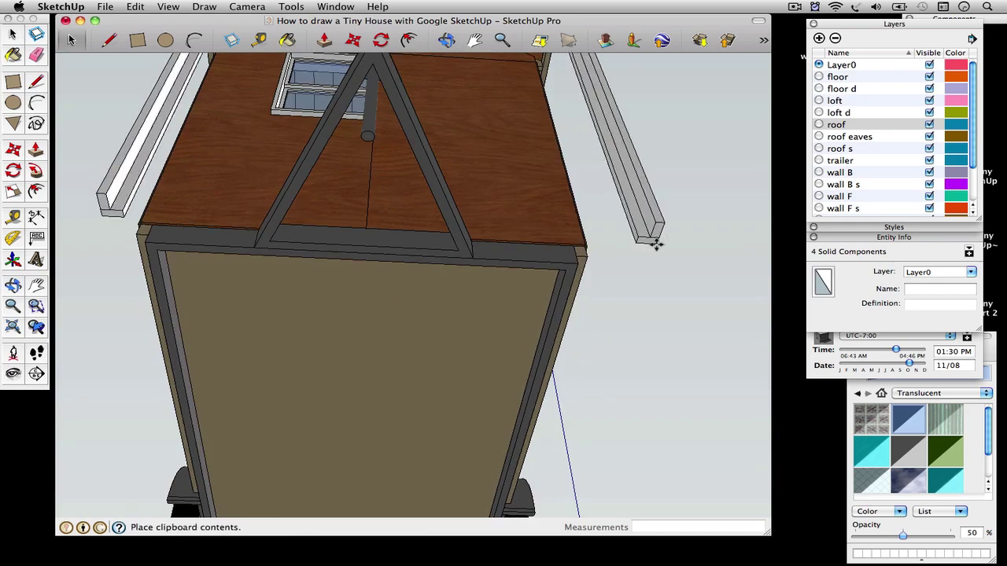
key("q")
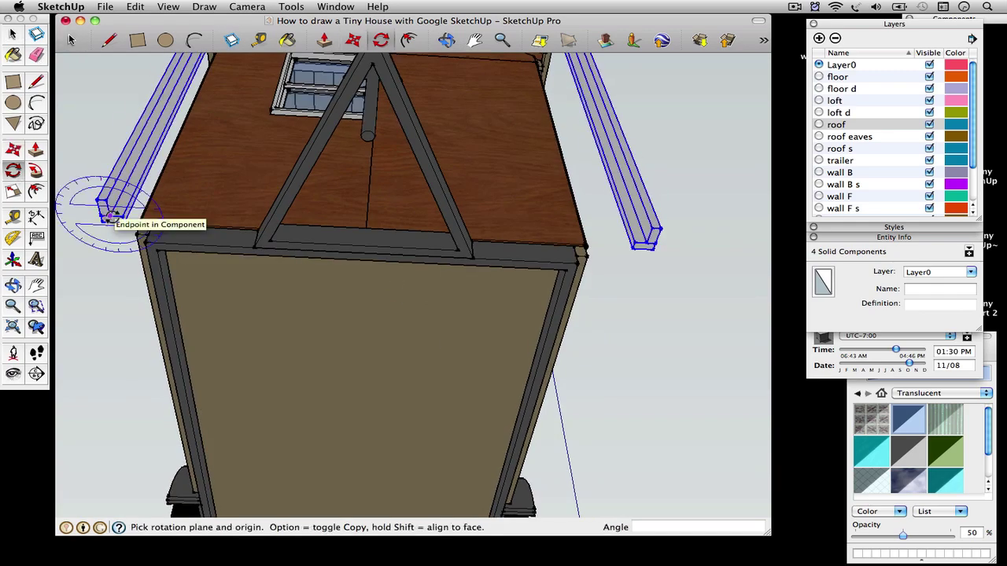
key("m")
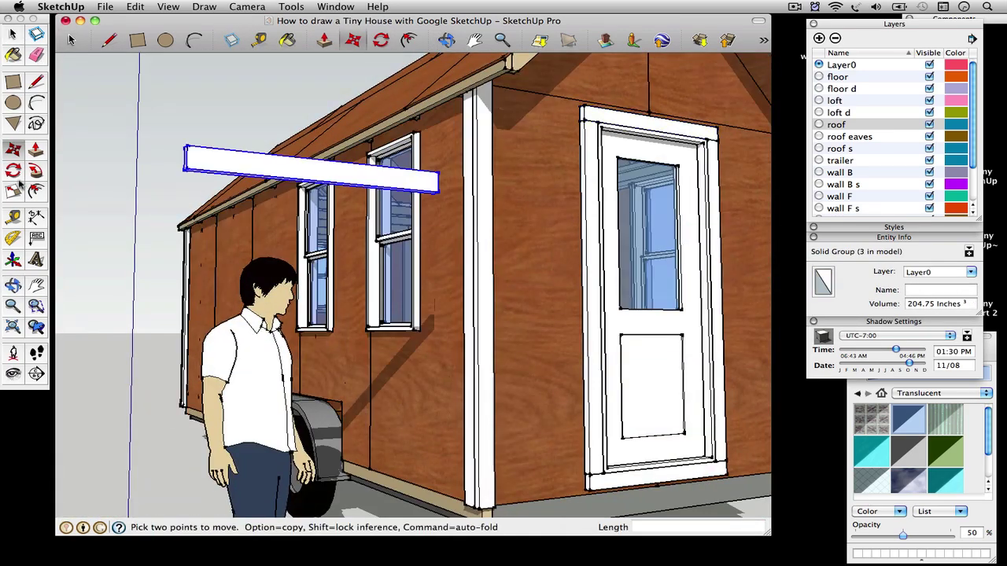
Rotate the new board and place it under the eaves as the window head trim
key("q")
left_click(303, 70)
key("m")
left_click(303, 70)
left_click(399, 131)
scroll(420, 139, "up", 5)
middle_click_drag(421, 108, 425, 126)
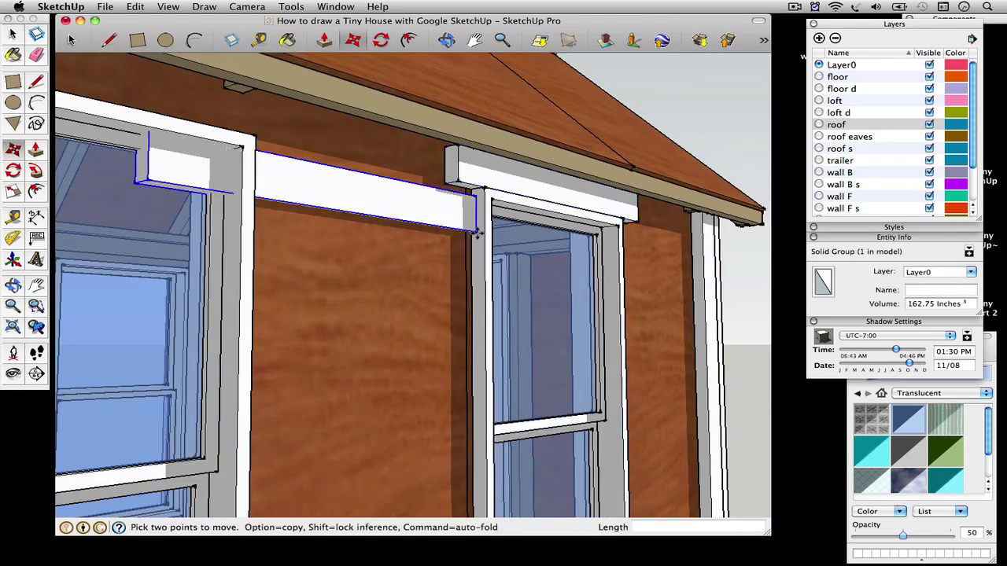
key("q")
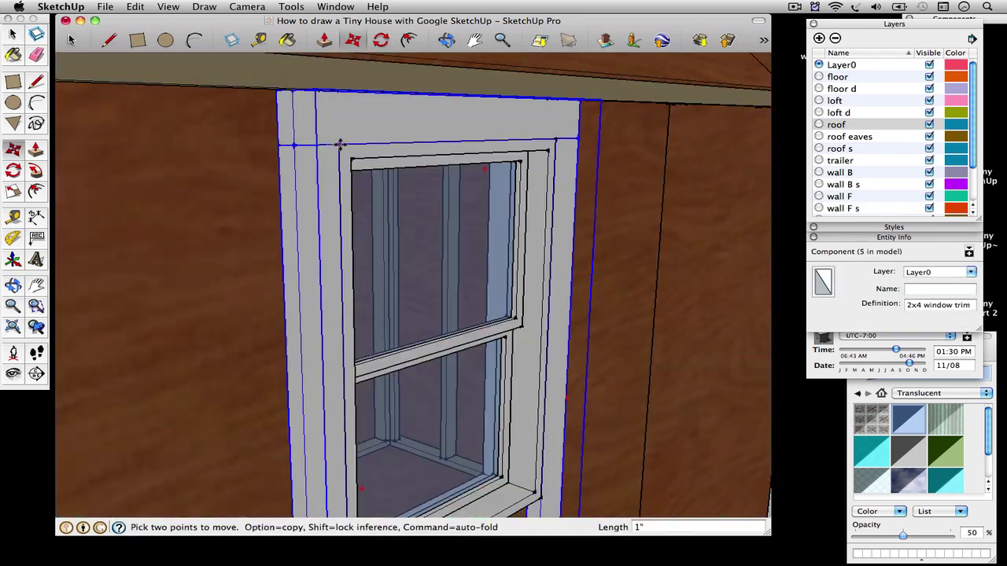
With X-ray on, work on the window sill and jamb trim boards
middle_click_drag(340, 144, 354, 289)
key("space")
right_click(354, 289)
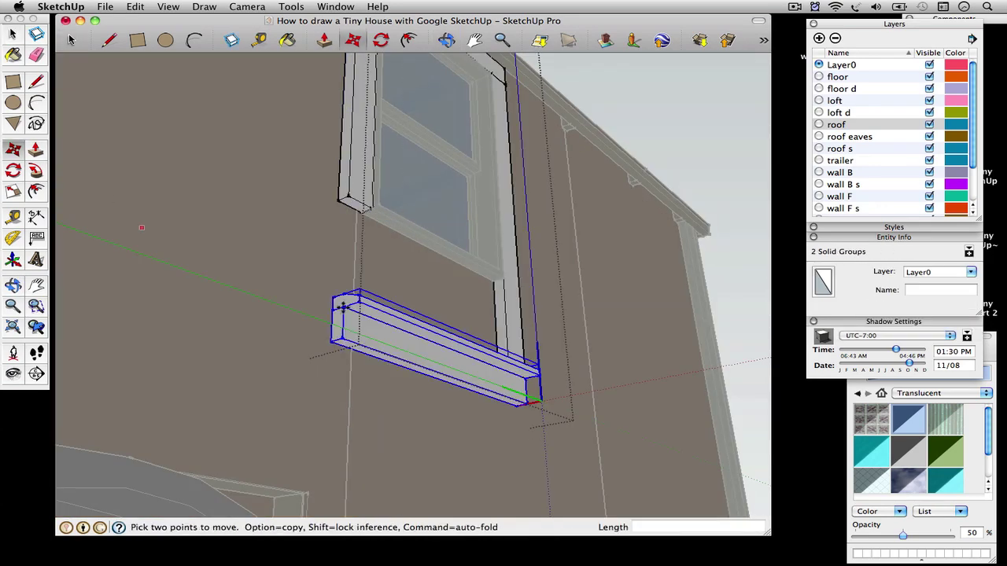
right_click(356, 247)
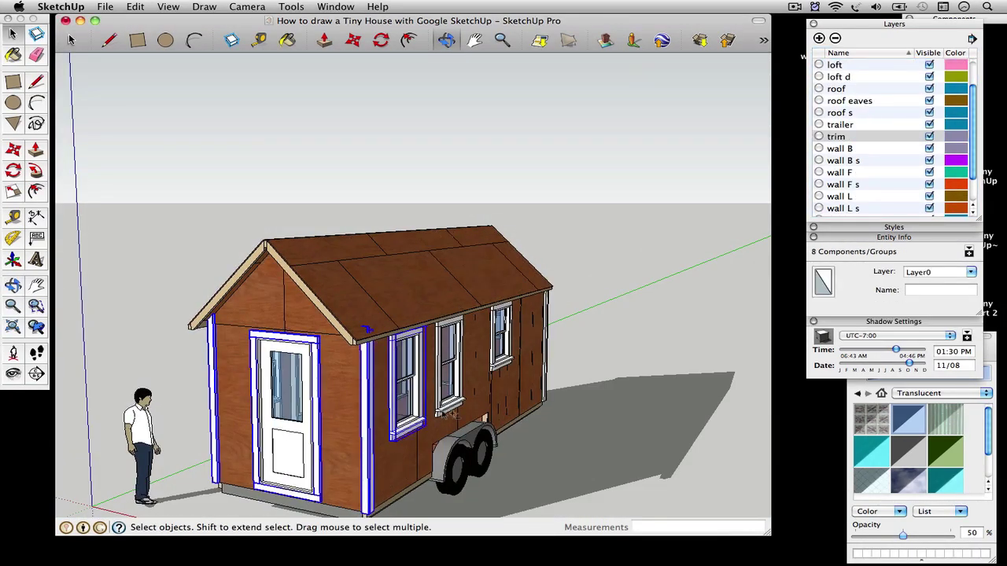
Add the right window and corner trim boards to the trim selection
left_click(939, 272)
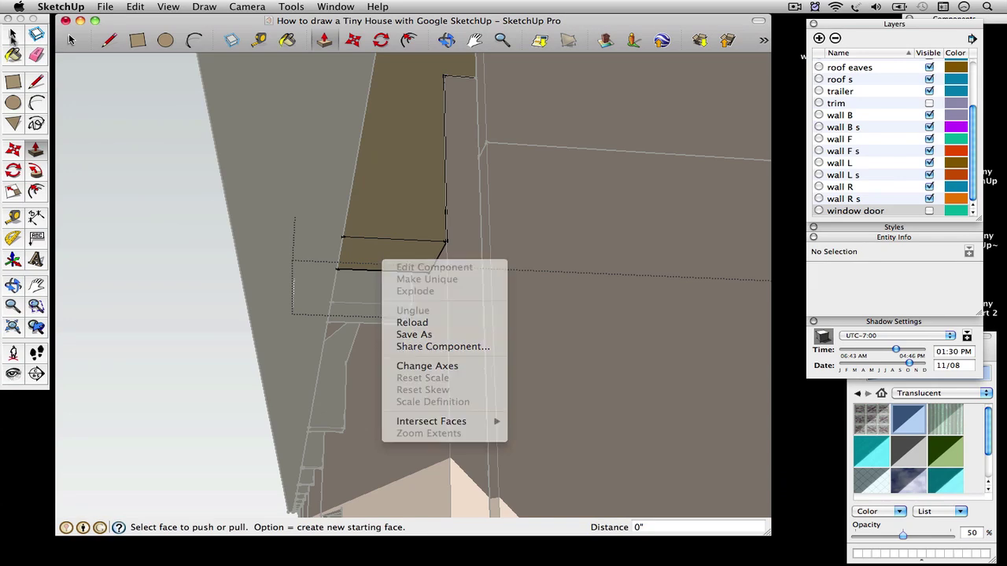
left_click(385, 271)
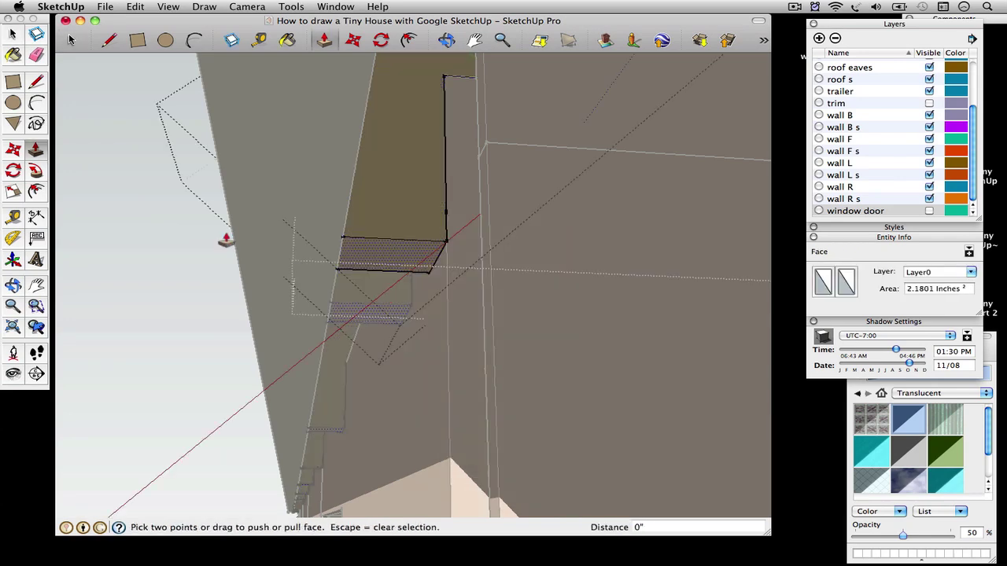